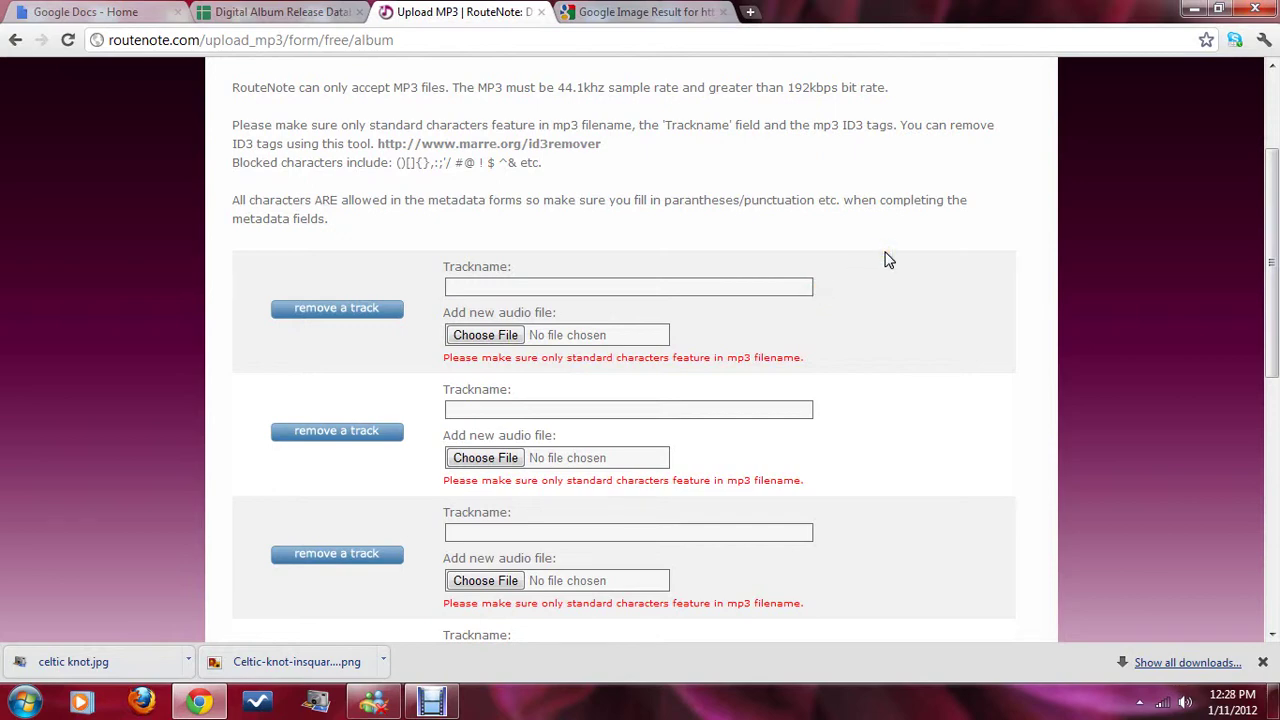
Scroll to the top of the upload form and open the first track's audio file picker
scroll(887, 260, up, 2)
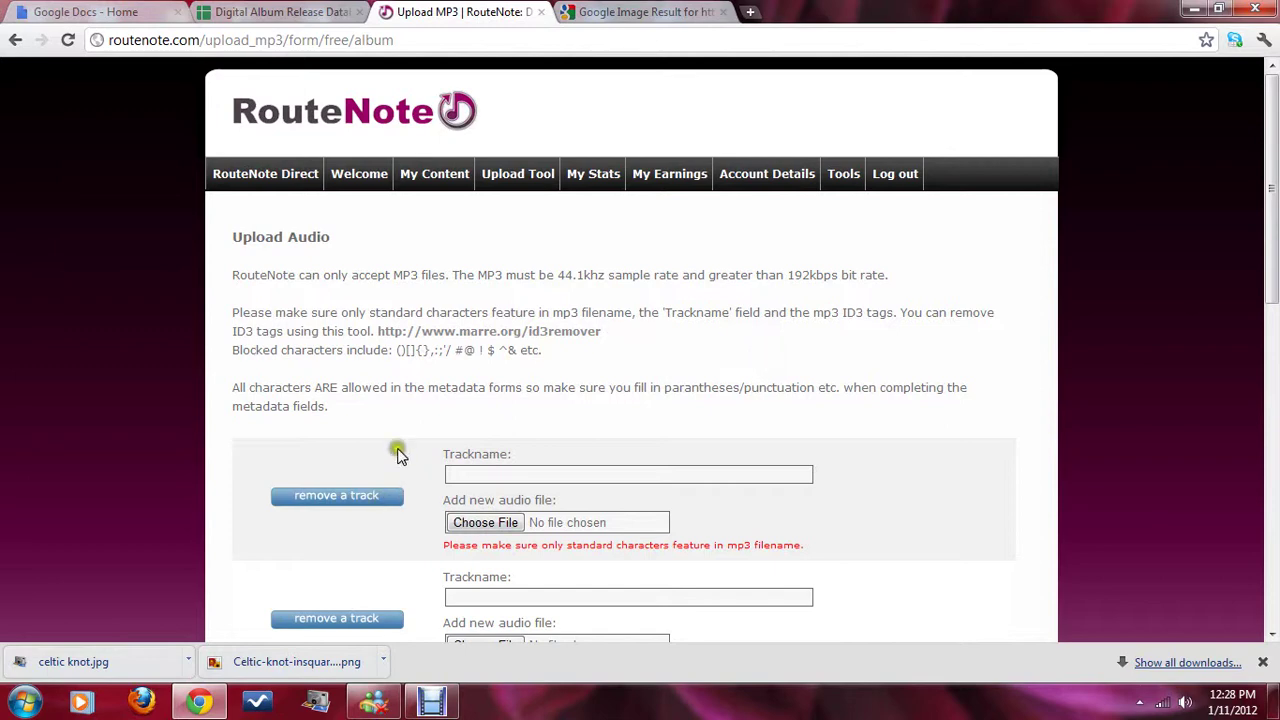
click(478, 530)
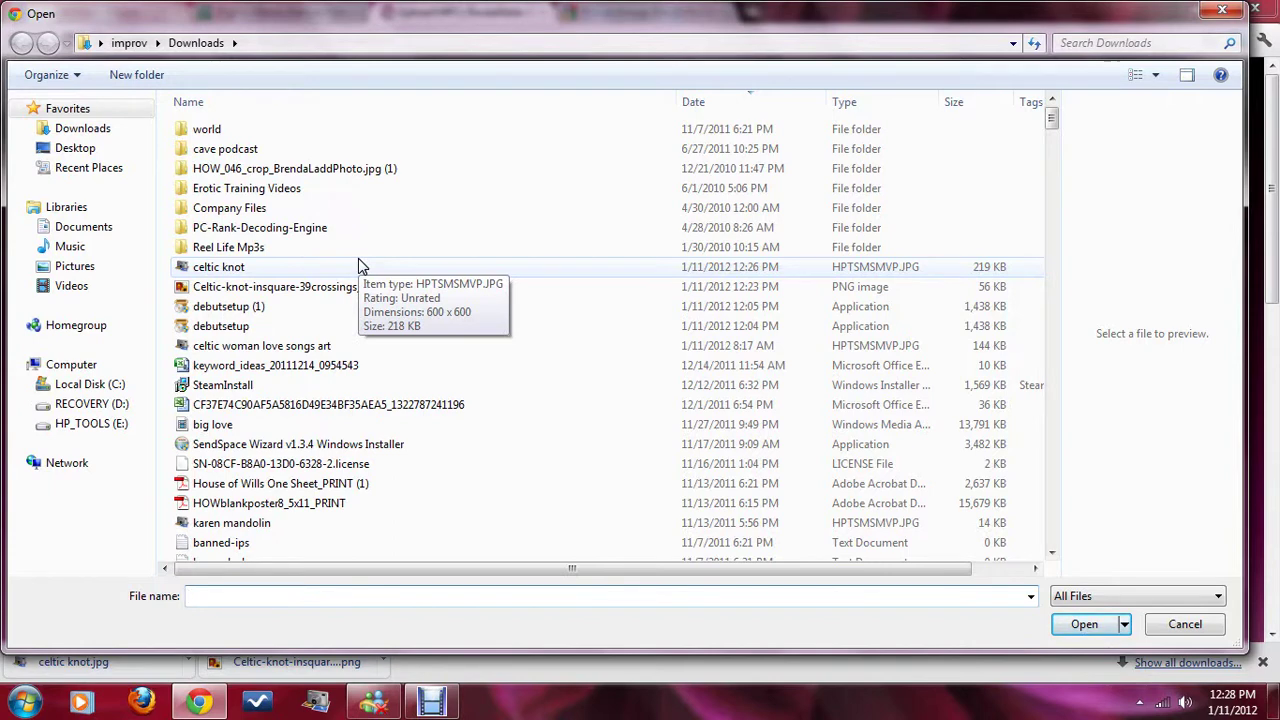
Clear the file-name suggestions and switch the Open dialog to the Desktop folder
text(dark)
click(190, 590)
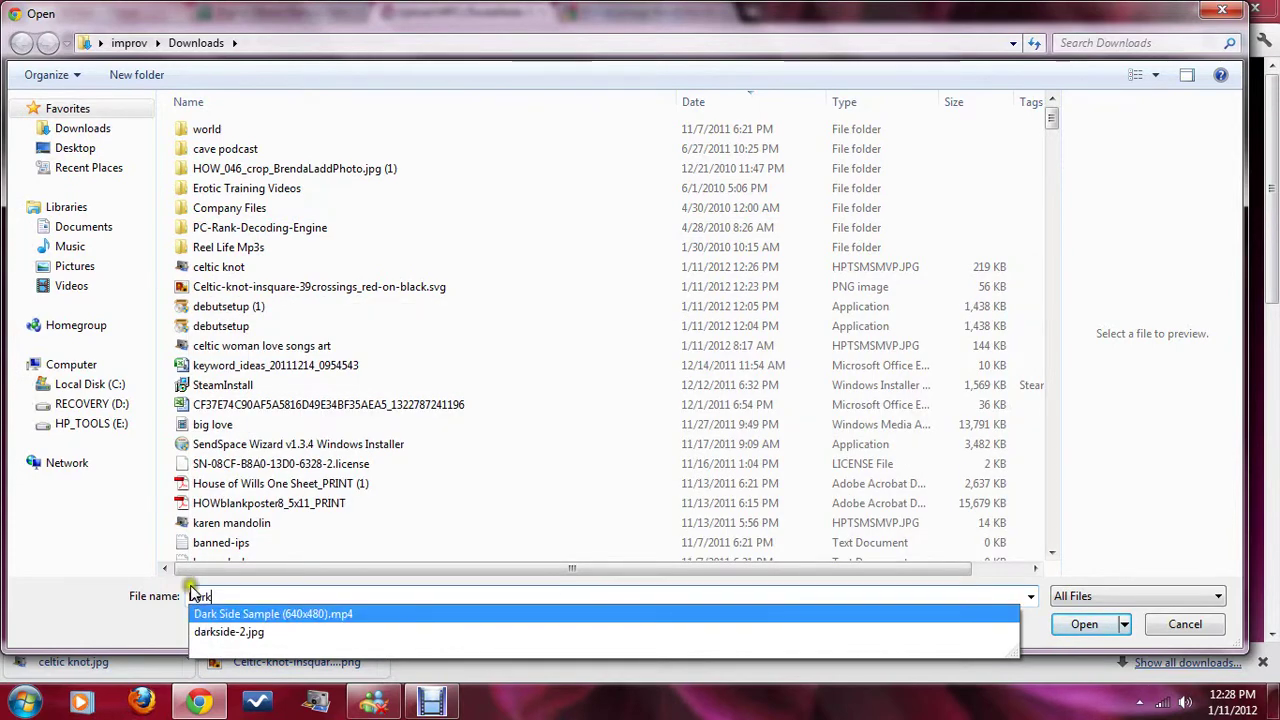
key(BackSpace)
key(BackSpace)
key(BackSpace)
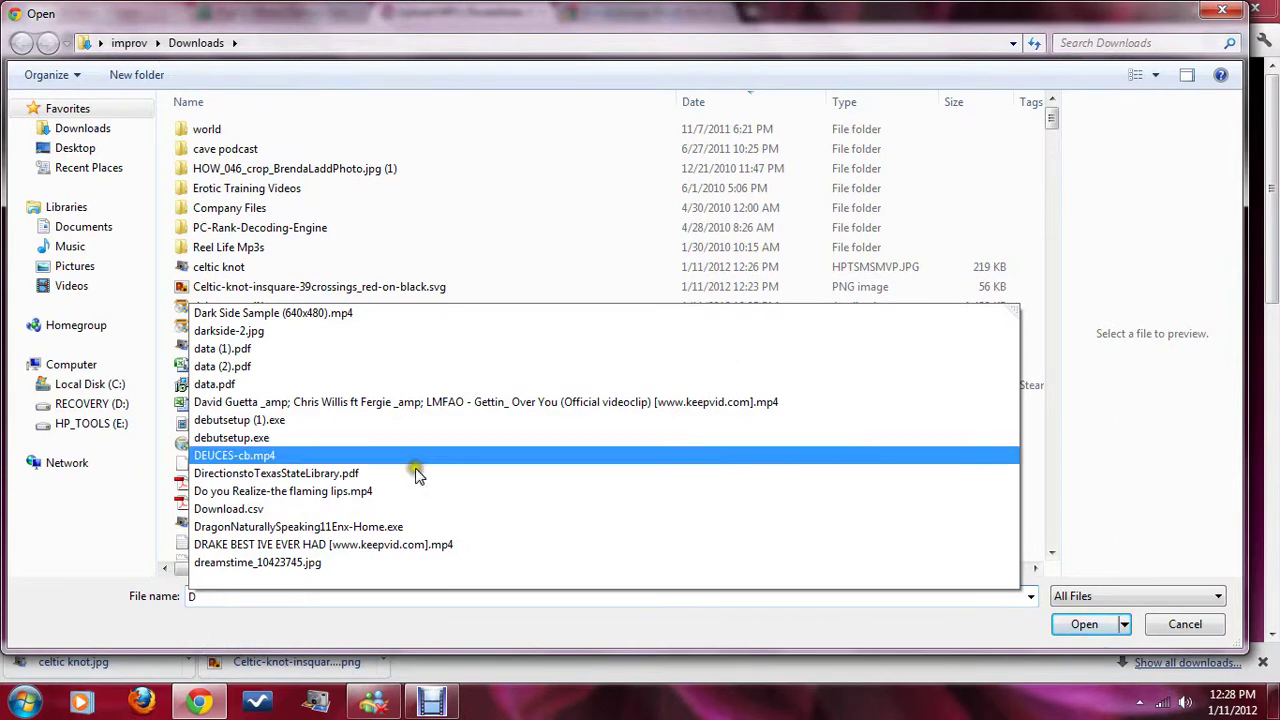
click(997, 130)
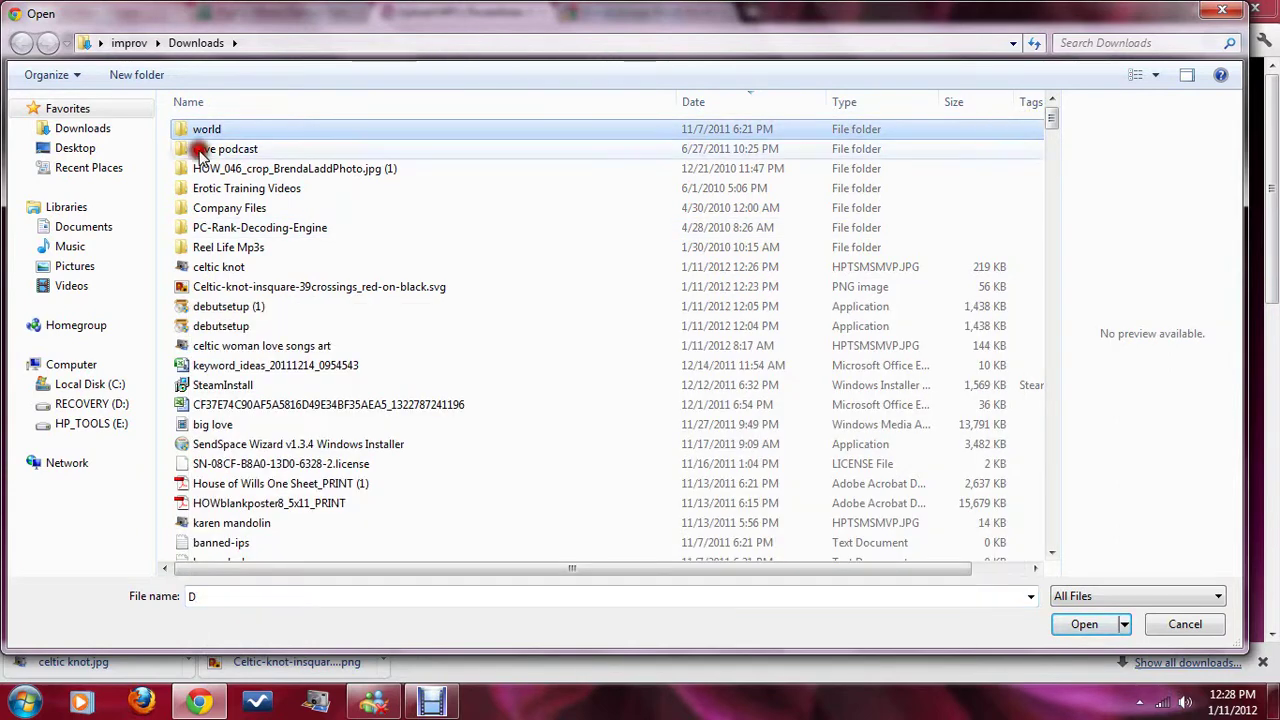
click(70, 150)
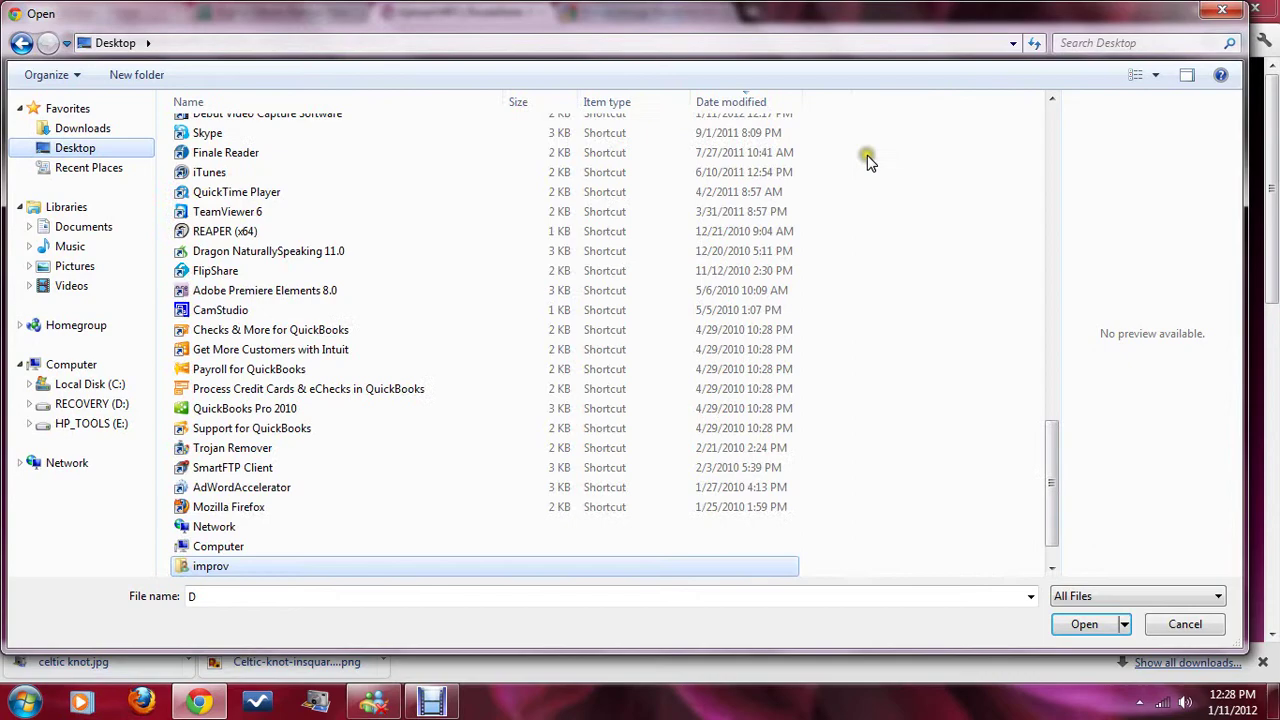
Open the Dark Eyed Sailor folder and choose 01 Dark-Eyed Sailor, leaving its name unchanged
drag(1057, 457, 1066, 352)
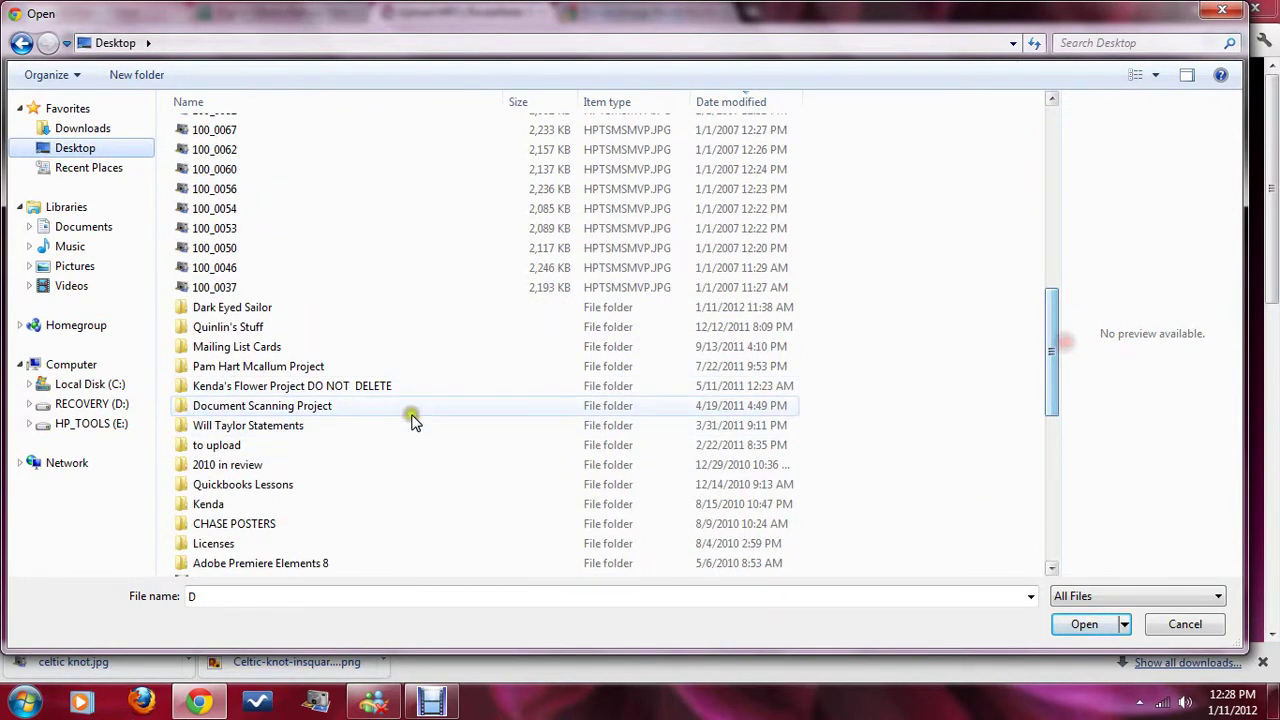
click(400, 307)
click(1080, 625)
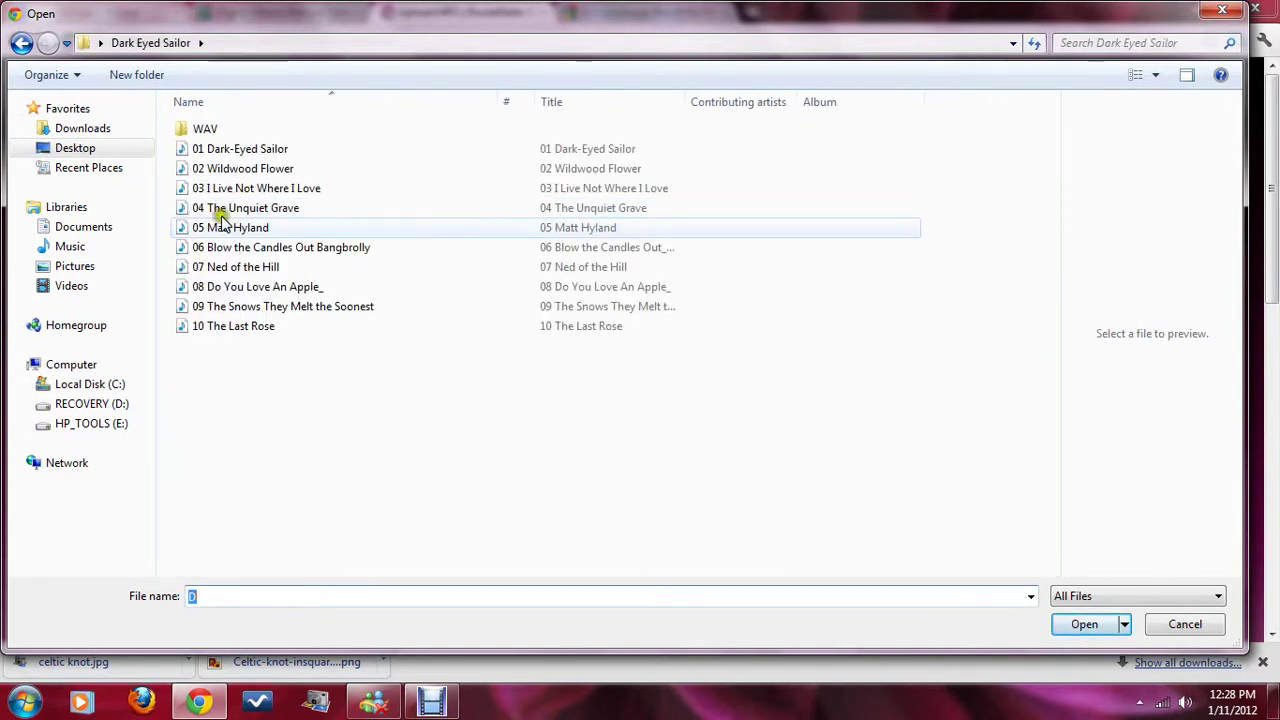
mouse_move(249, 149)
mouse_down()
mouse_move(205, 150)
mouse_move(251, 171)
mouse_up()
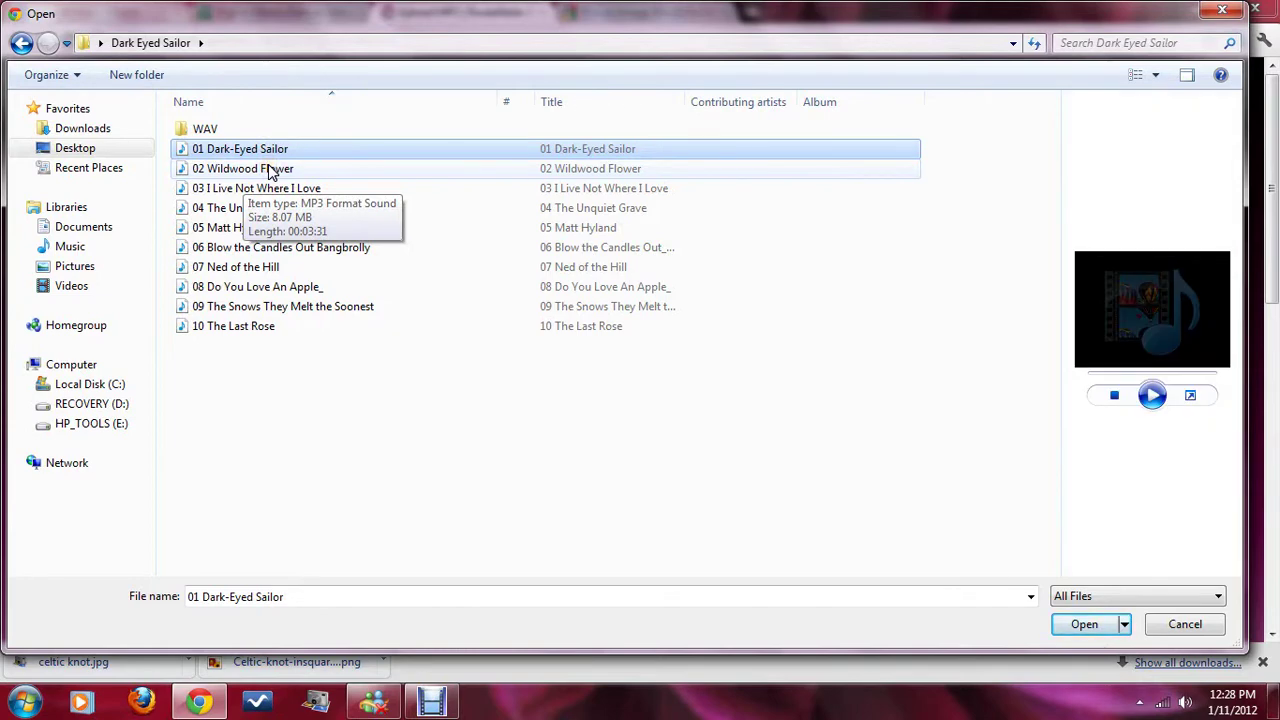
click(214, 151)
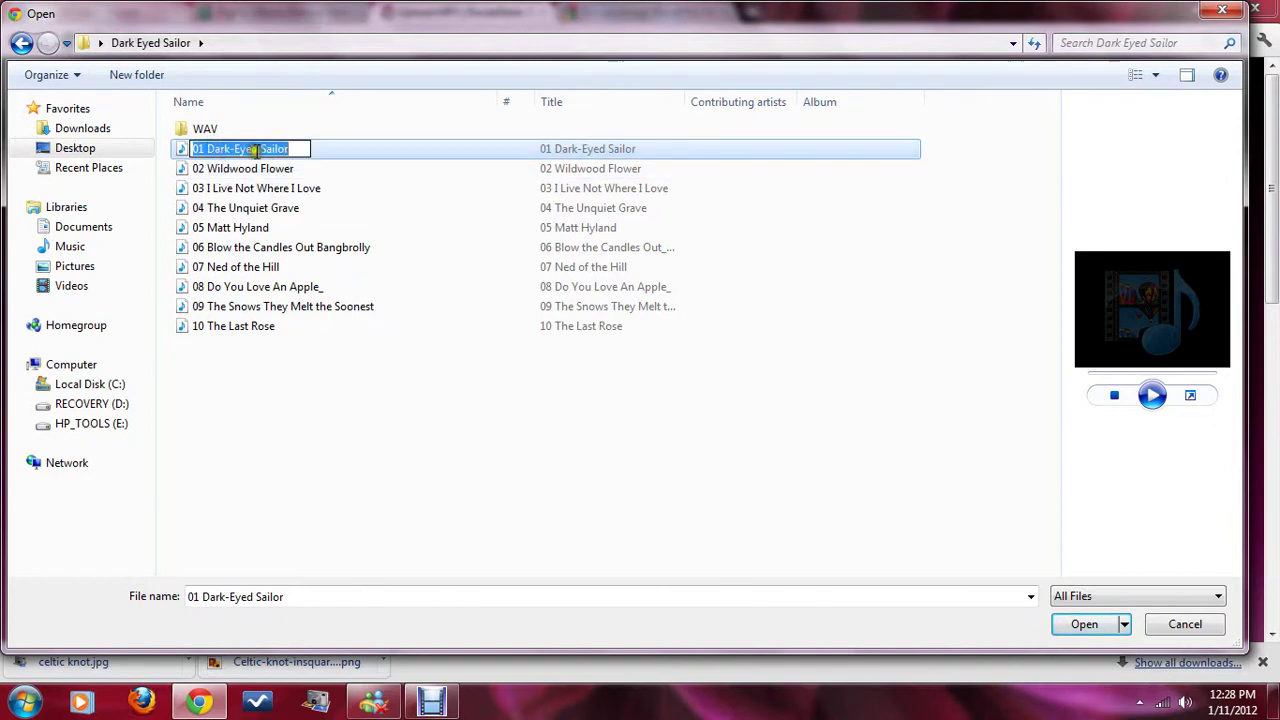
click(211, 151)
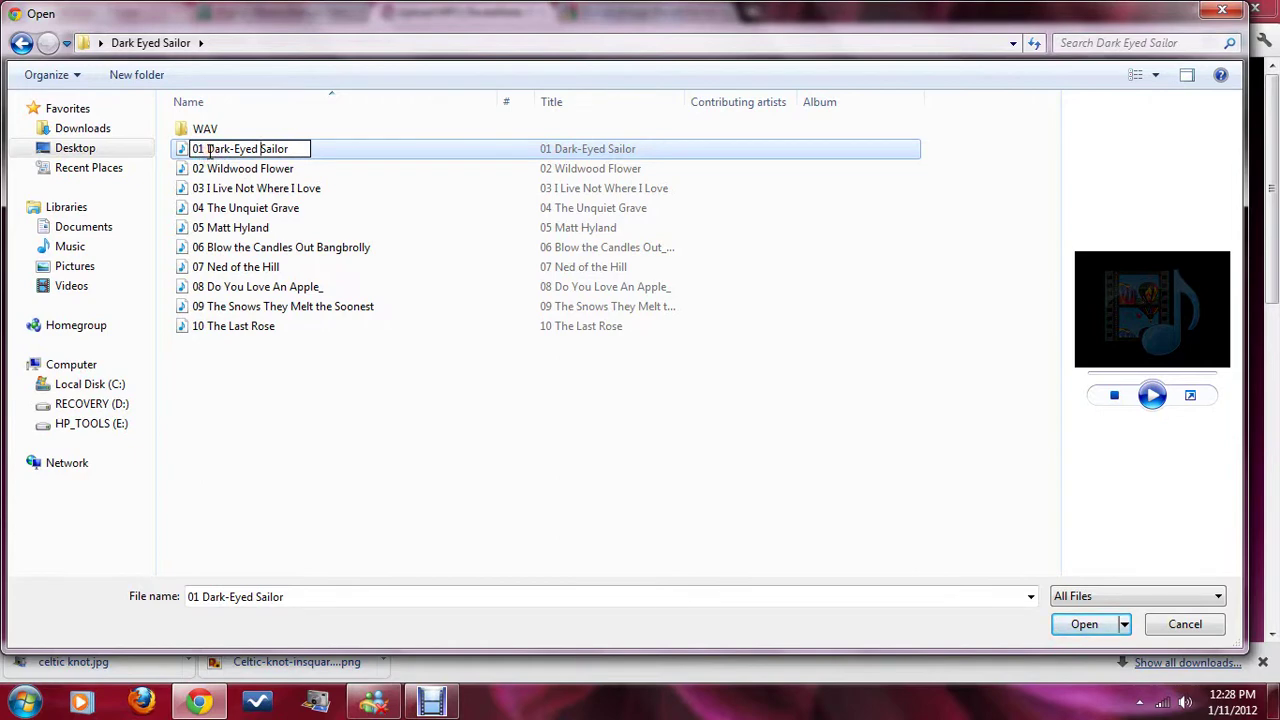
drag(209, 150, 288, 147)
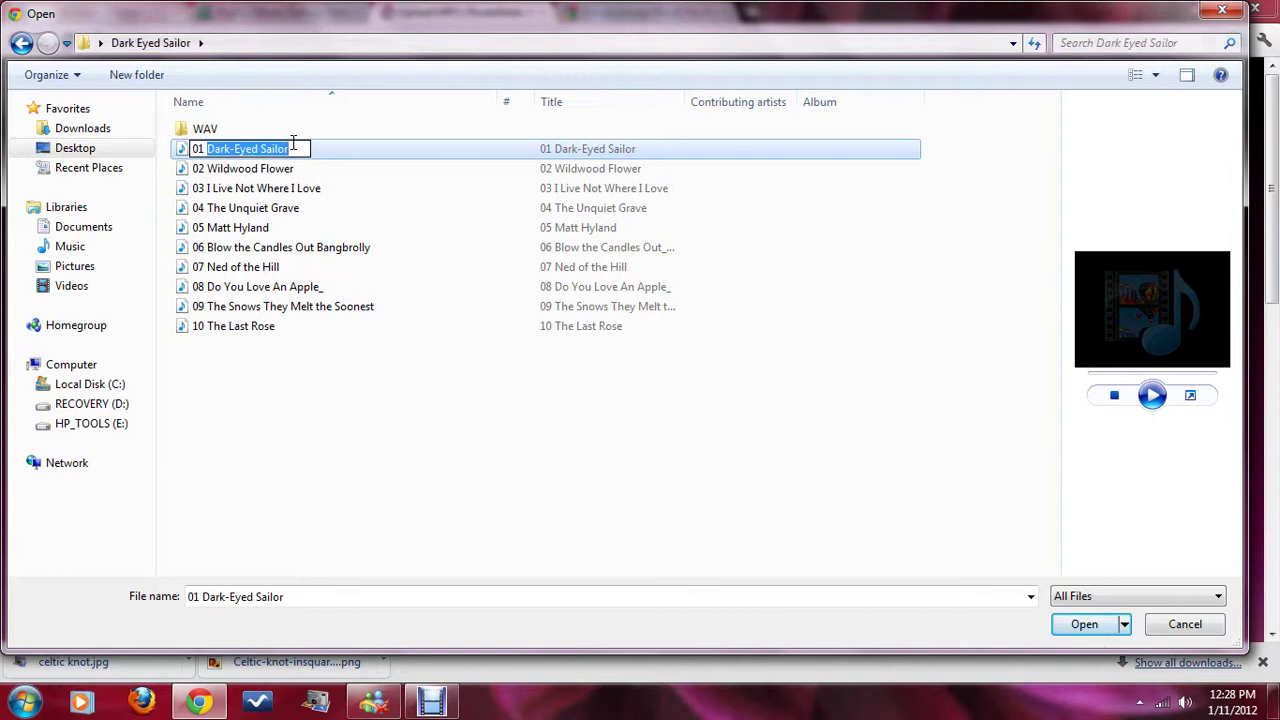
drag(290, 144, 205, 148)
click(1084, 624)
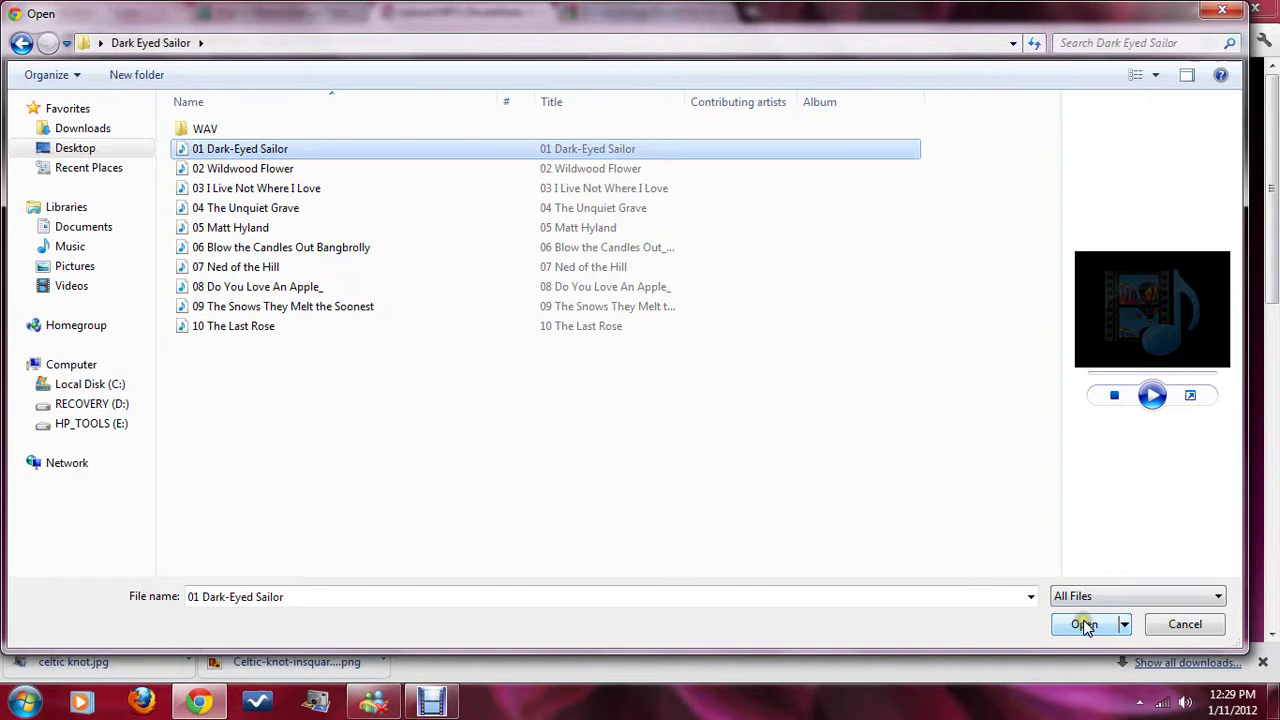
Attach 01 Dark-Eyed Sailor to the first track and name it Dark-Eyed Sailor
click(1084, 624)
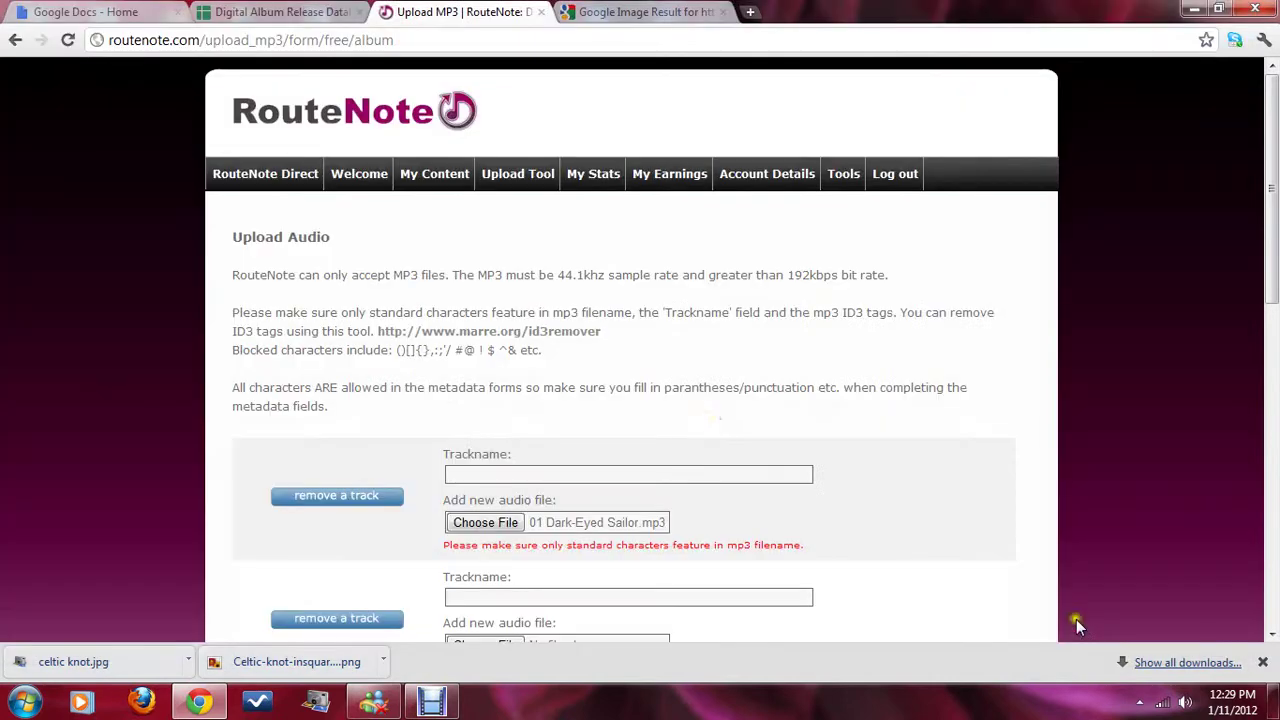
click(511, 468)
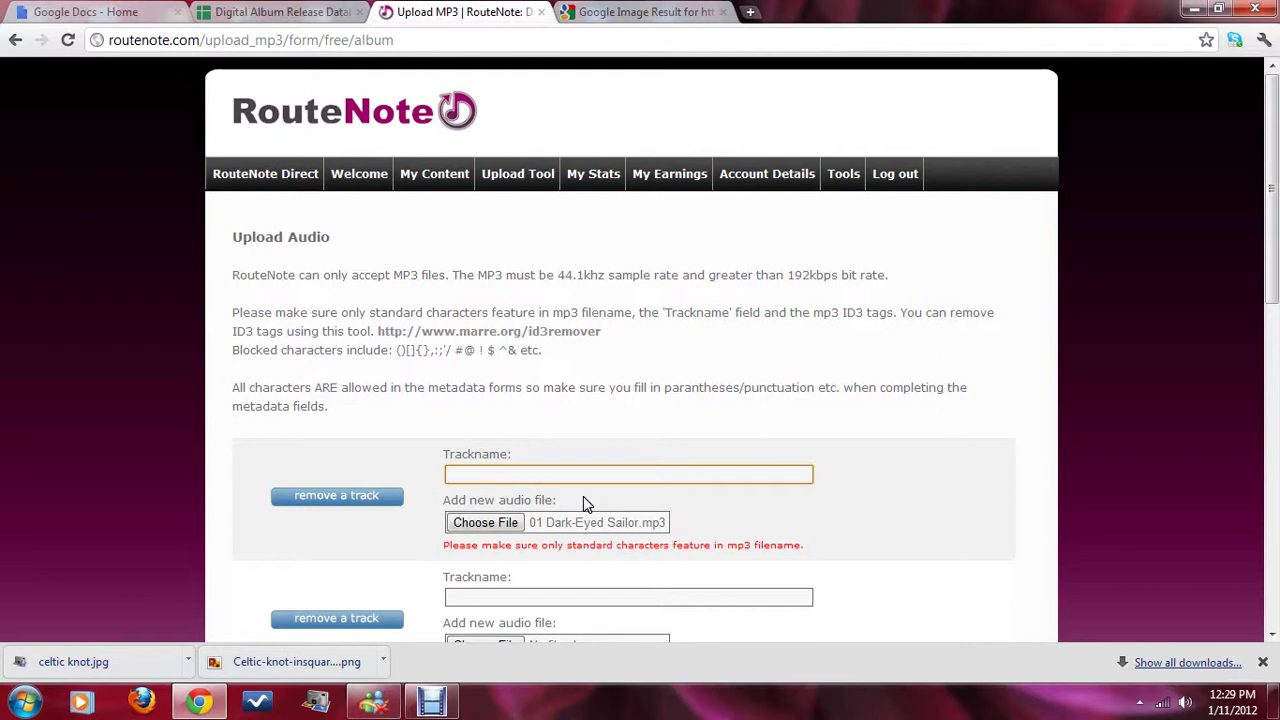
text(Dark-Eyed Sailor)
click(583, 496)
Scroll down to the track list's end and try adding another track row
scroll(636, 440, down, 2)
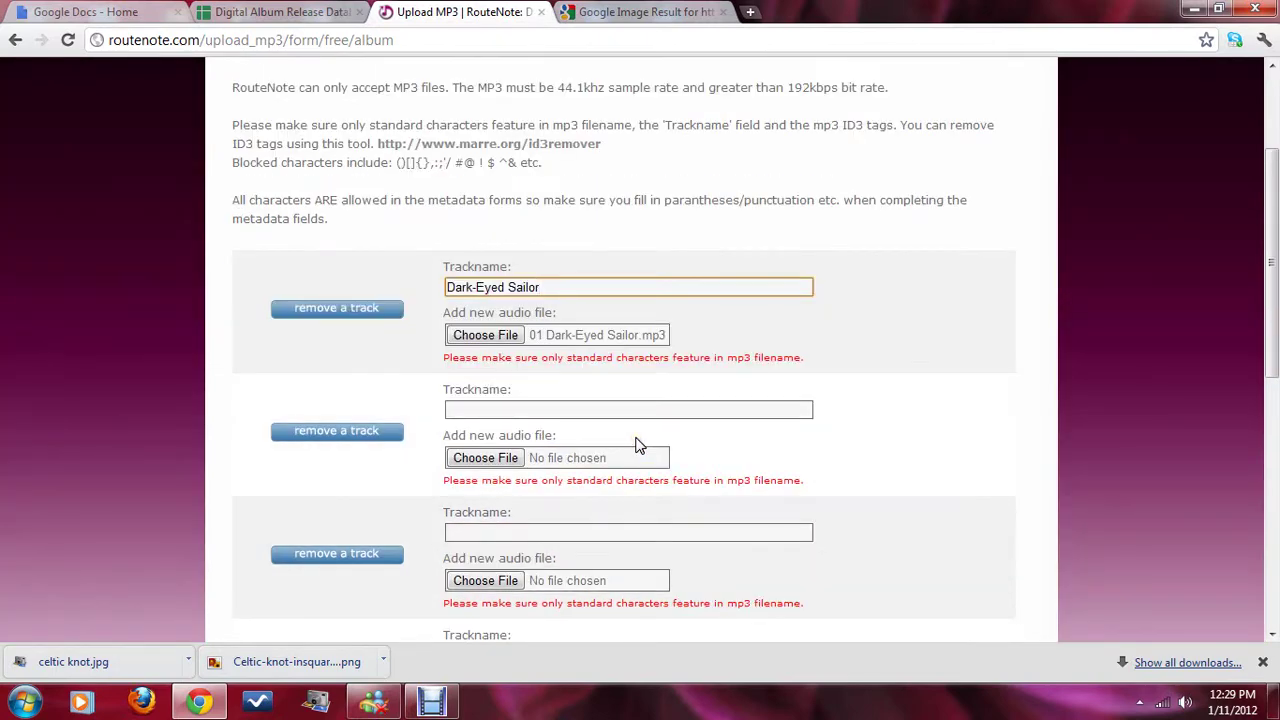
scroll(636, 445, down, 6)
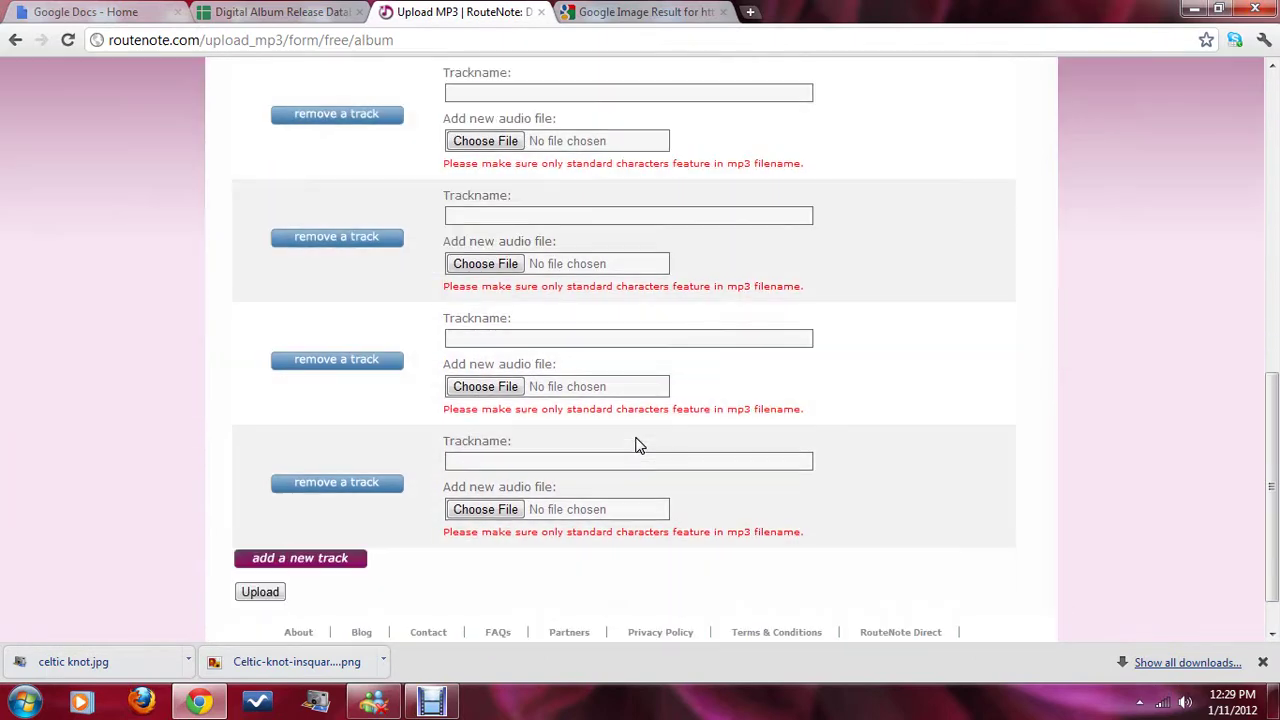
click(299, 559)
click(310, 565)
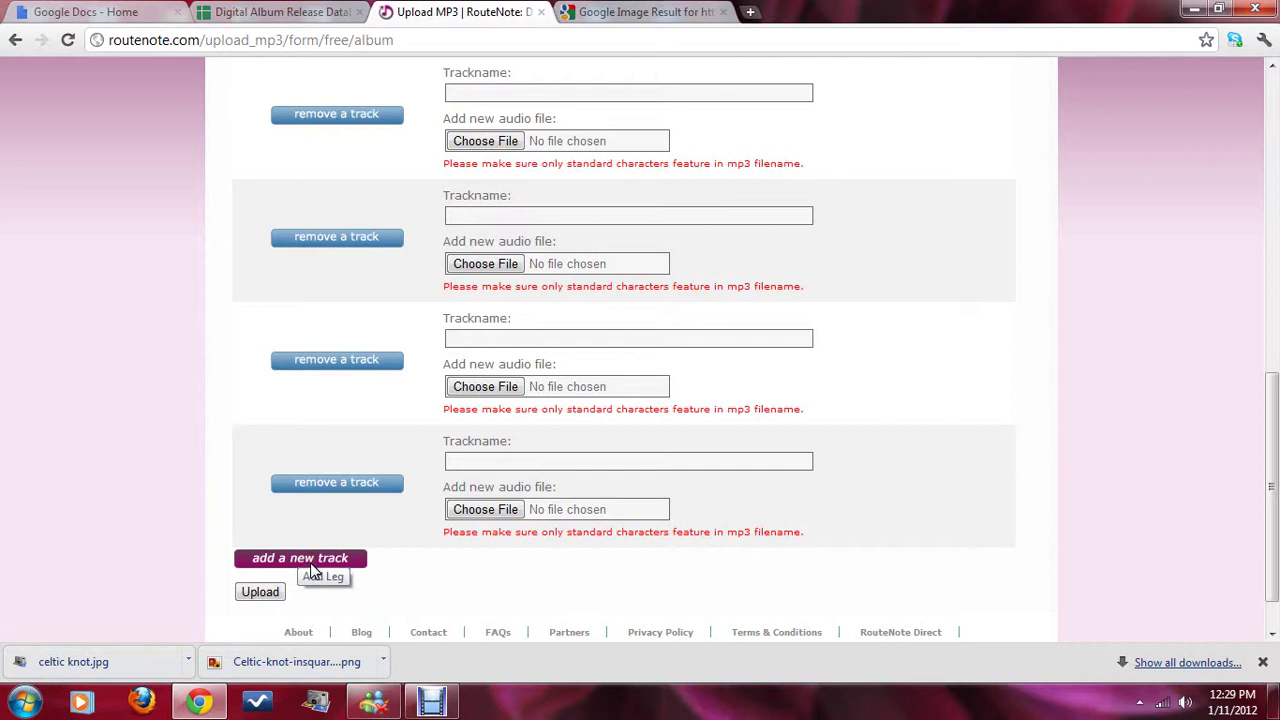
click(395, 530)
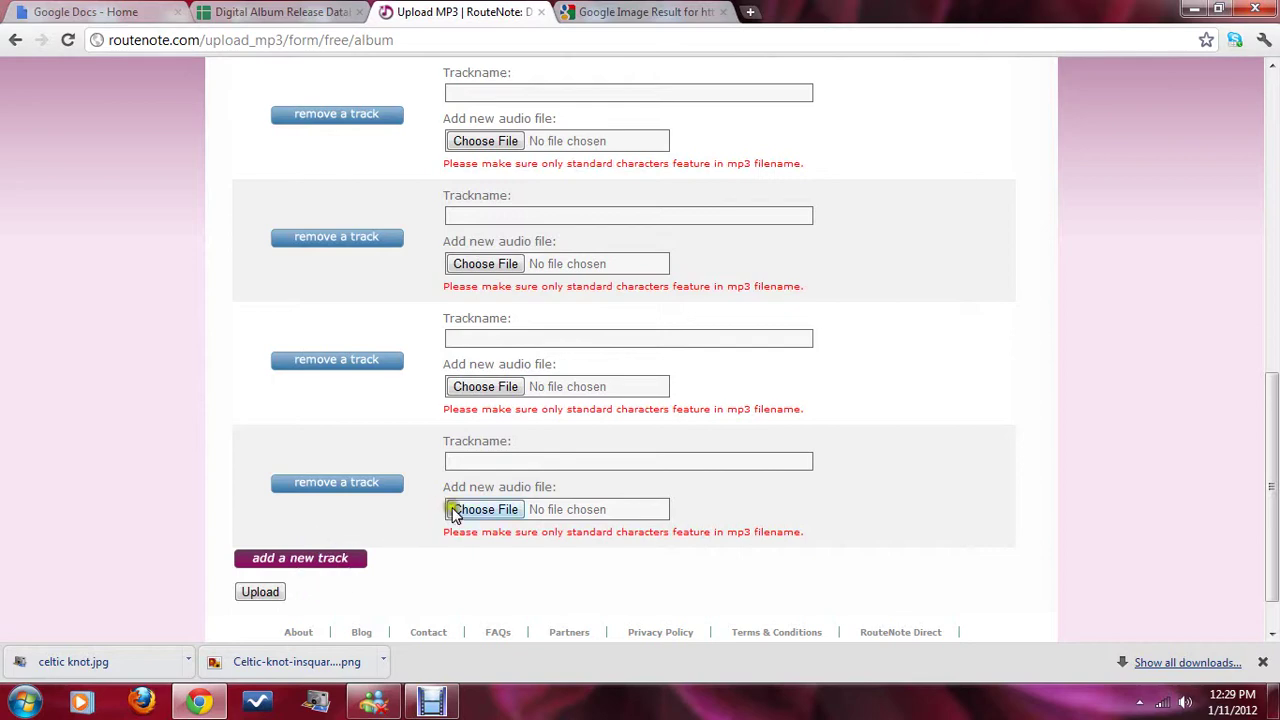
scroll(587, 486, up, 4)
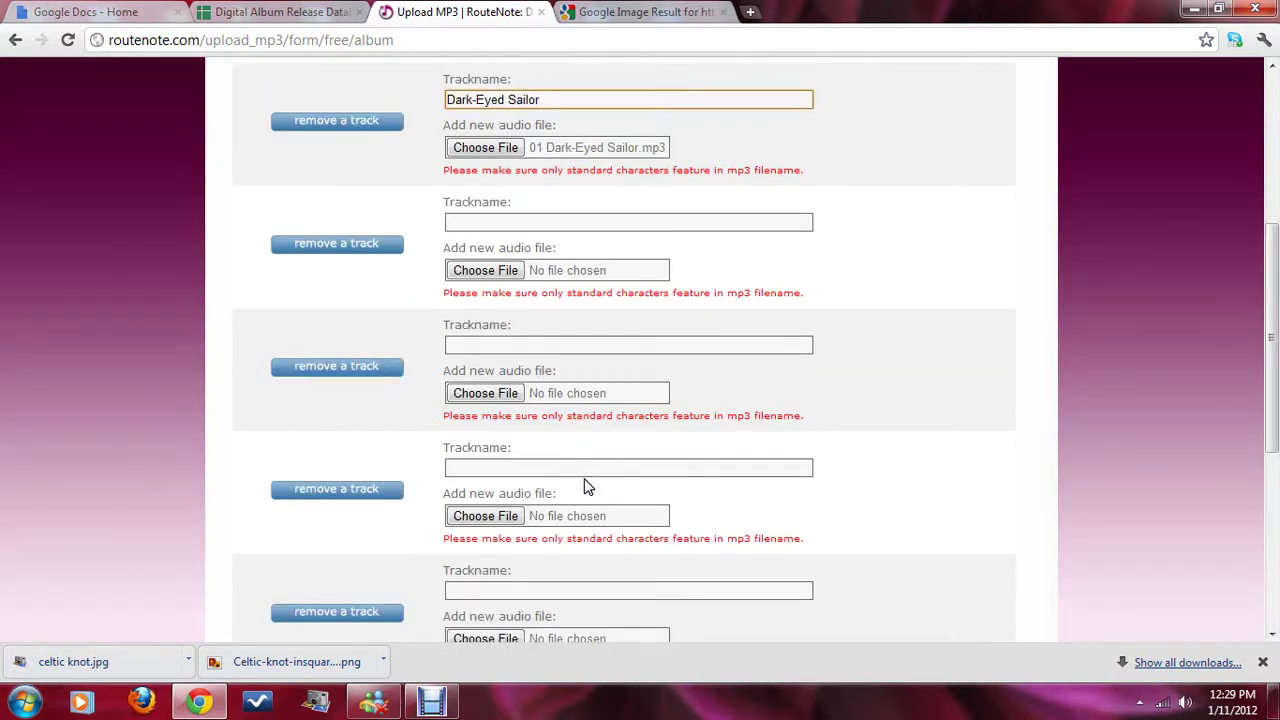
scroll(587, 486, down, 2)
click(431, 701)
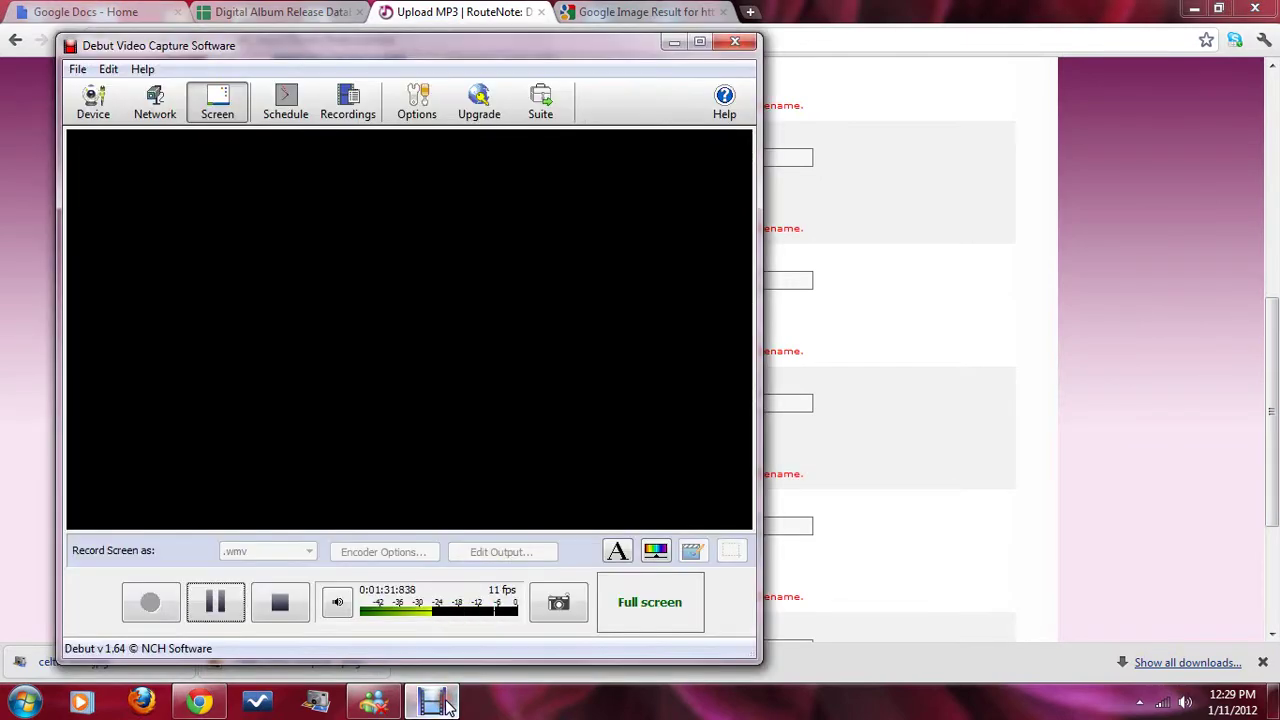
click(216, 604)
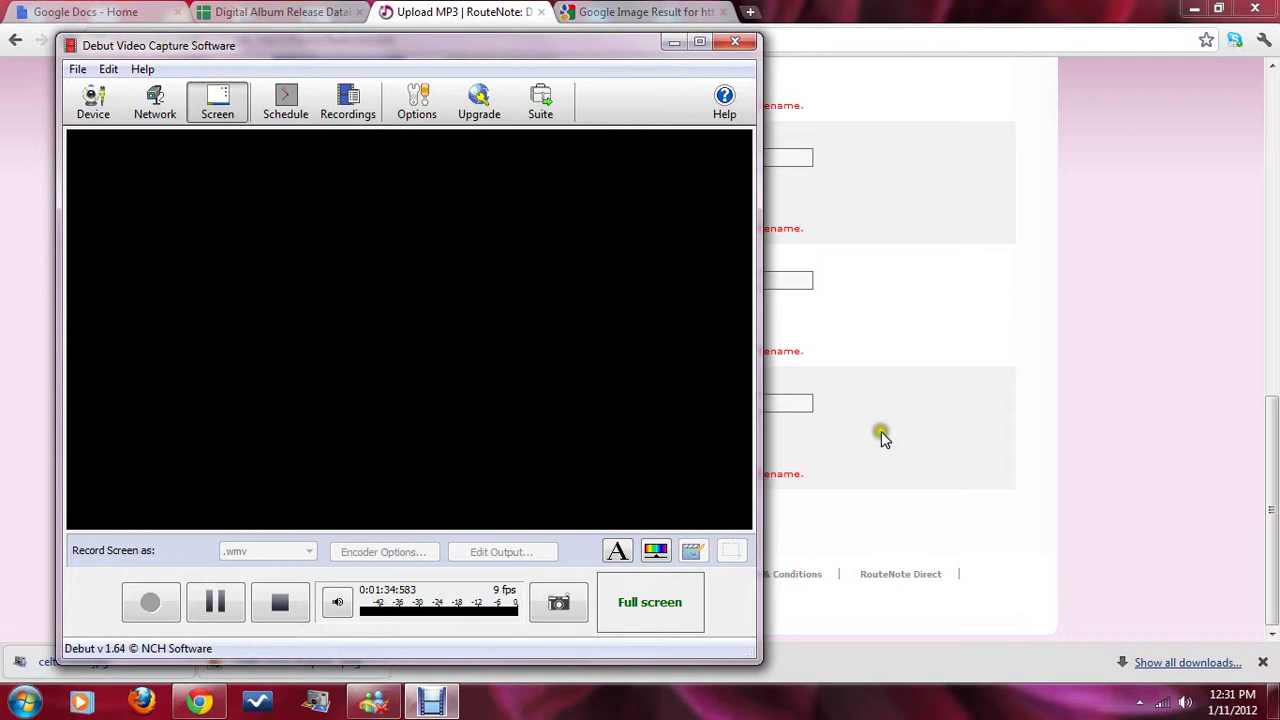
Cancel the file window, add two empty rows after Ned of the Hill, and pick the first row's file
click(881, 437)
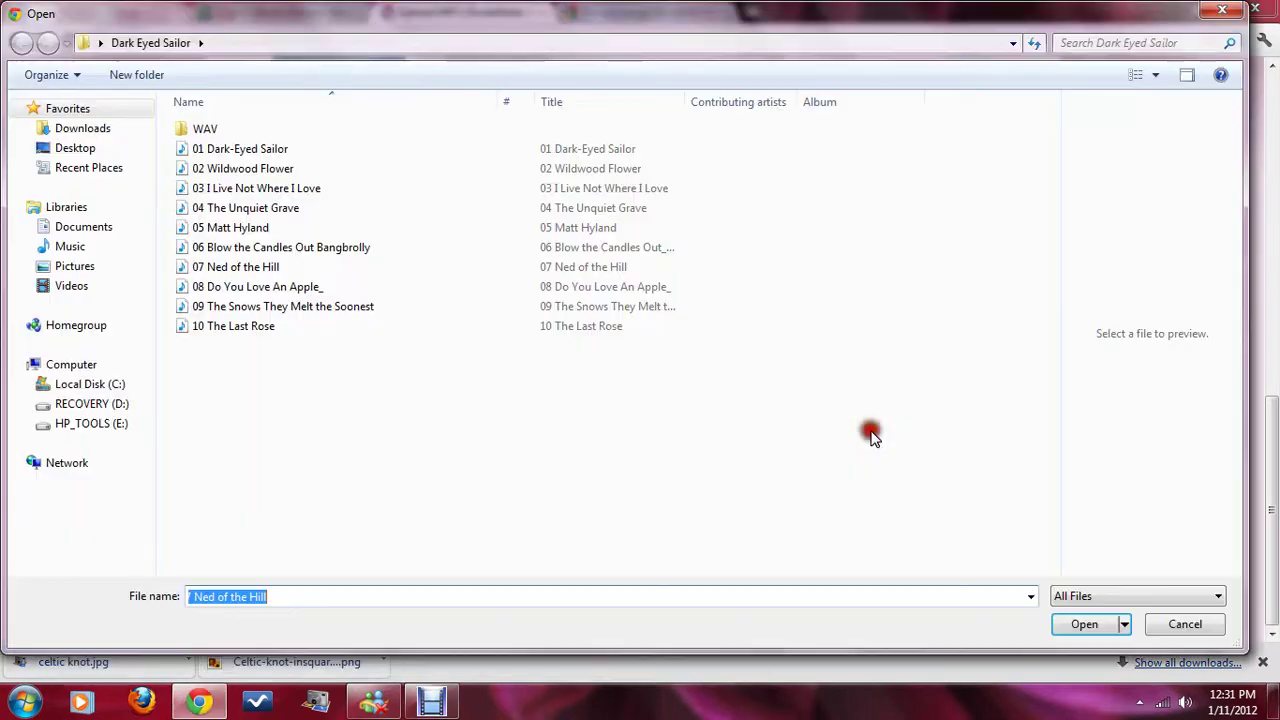
click(1186, 625)
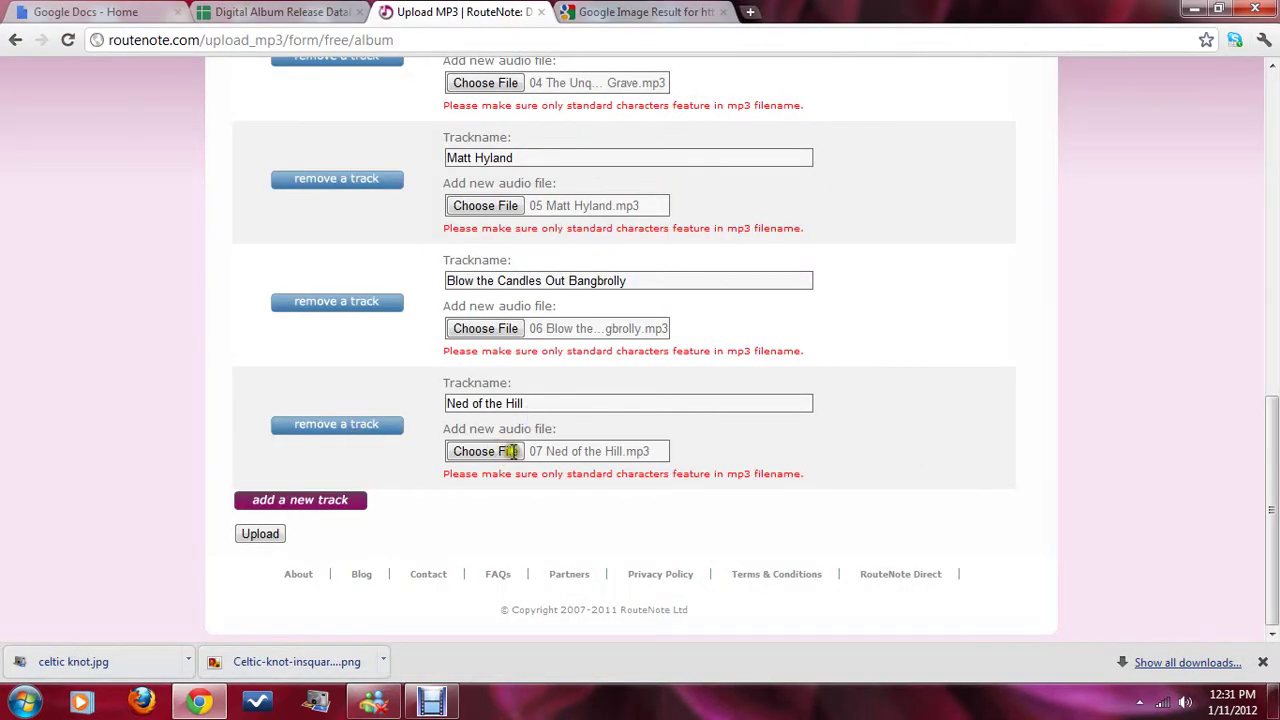
click(310, 506)
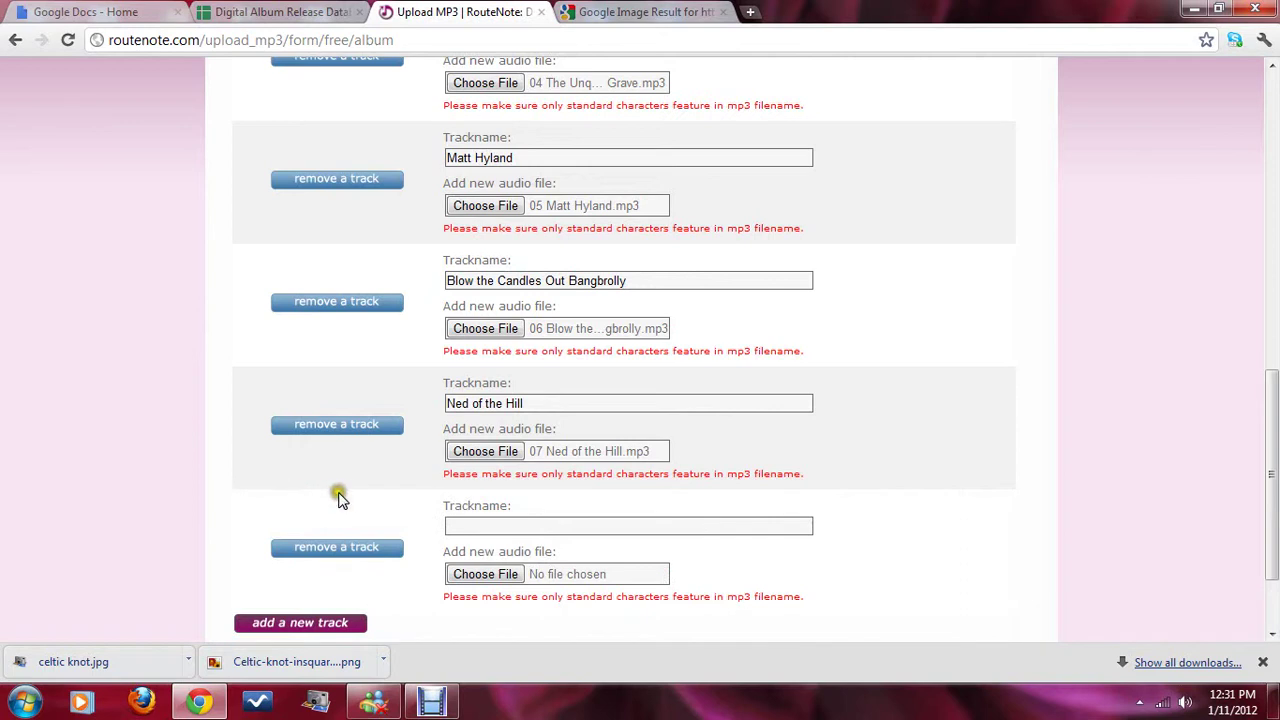
scroll(340, 496, down, 2)
click(337, 536)
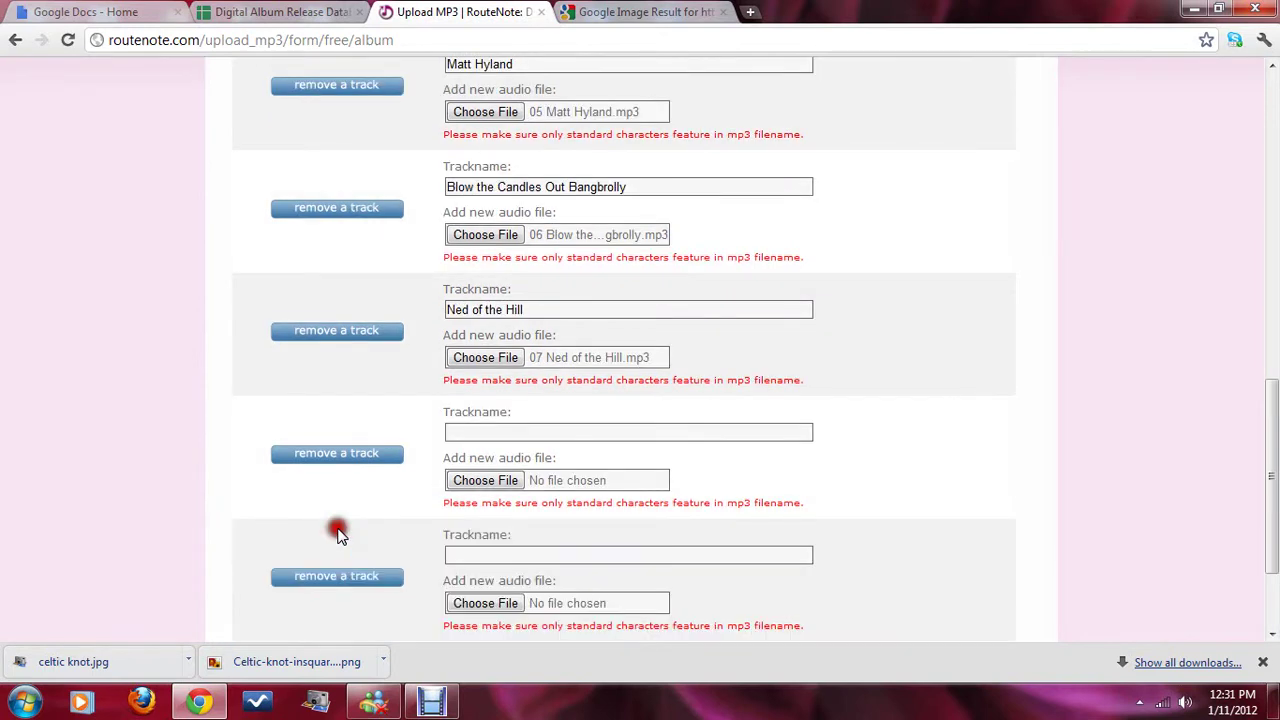
click(490, 481)
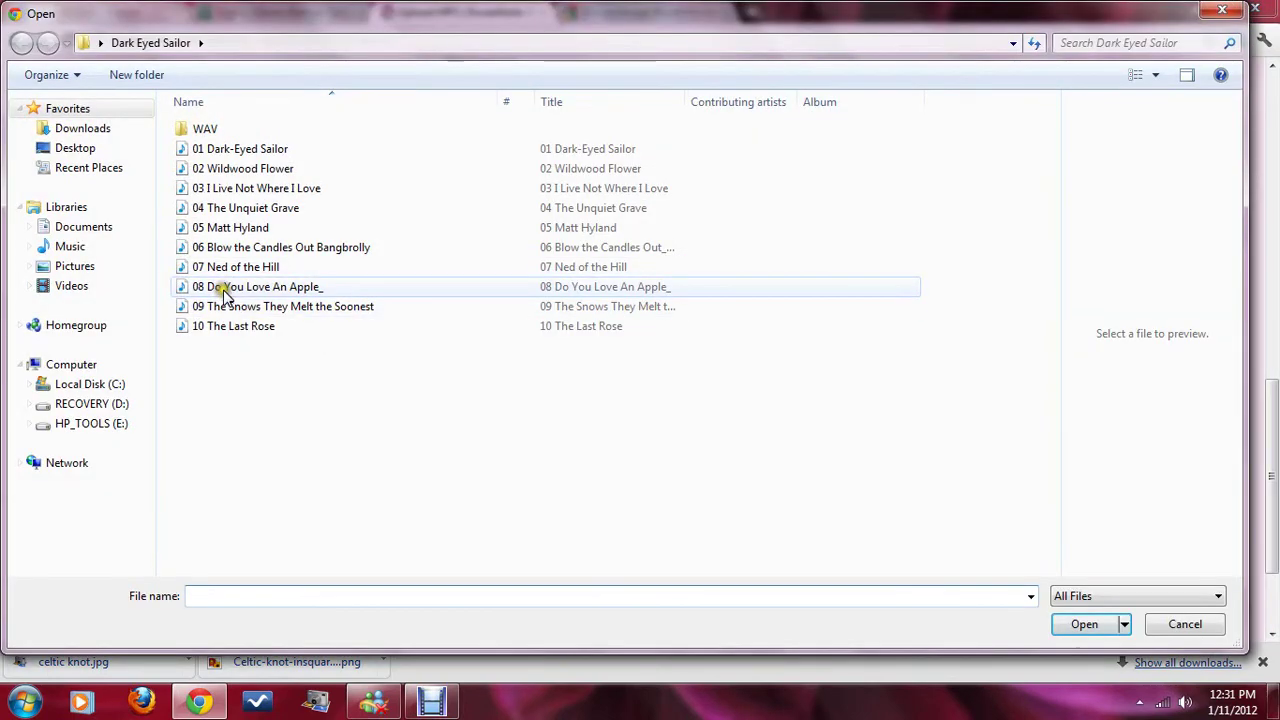
Remove the trailing underscore from 08 Do You Love An Apple and try opening it
click(220, 286)
click(215, 286)
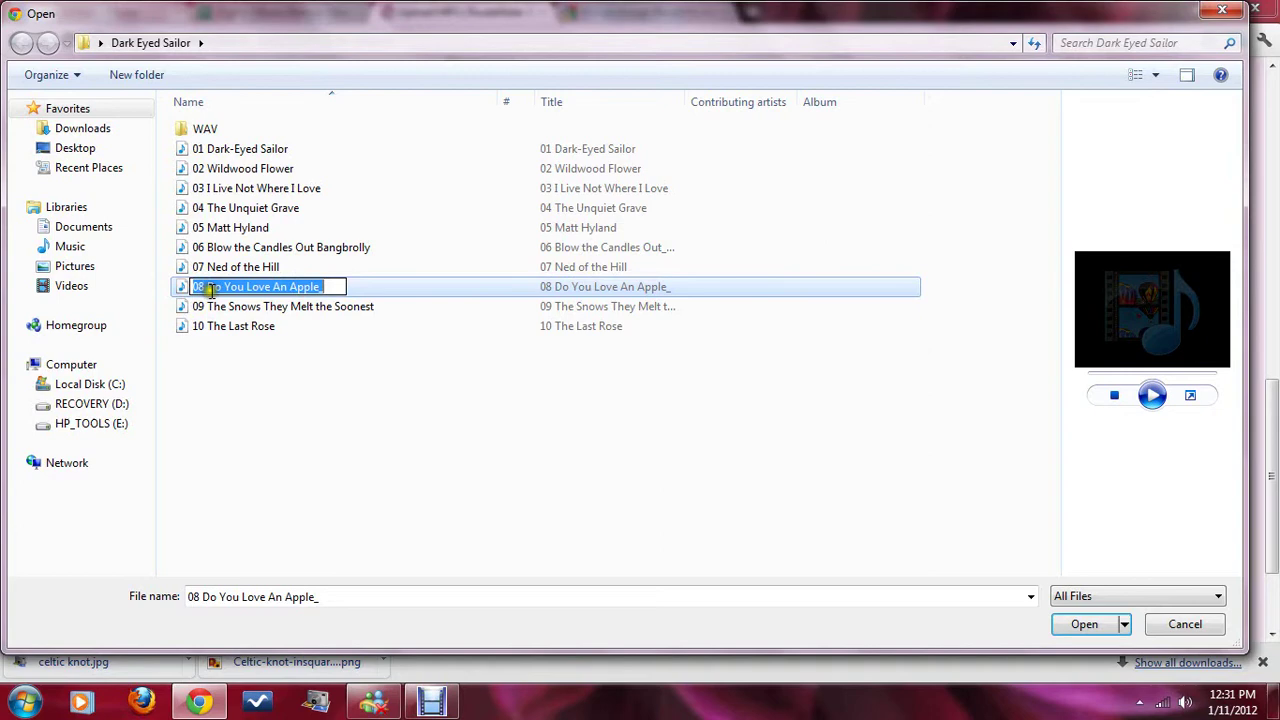
drag(206, 287, 325, 308)
drag(206, 287, 320, 294)
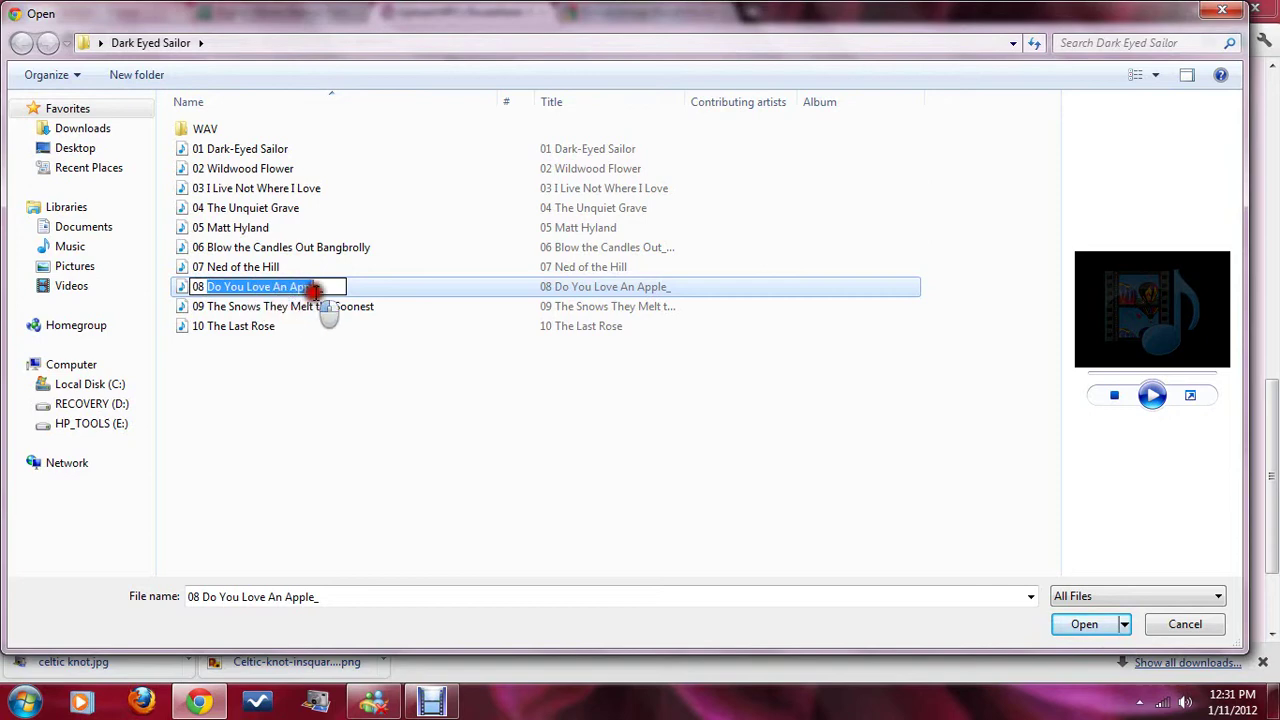
click(328, 288)
key(BackSpace)
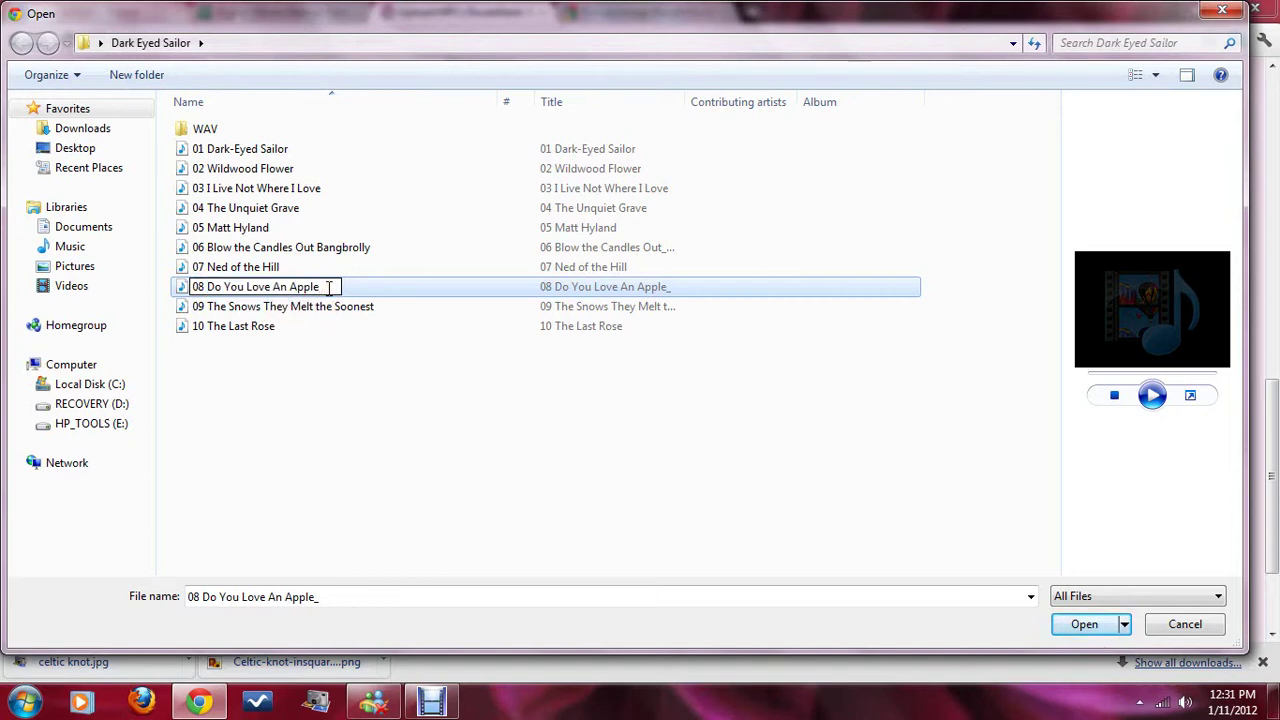
drag(208, 287, 322, 288)
key(ctrl+c)
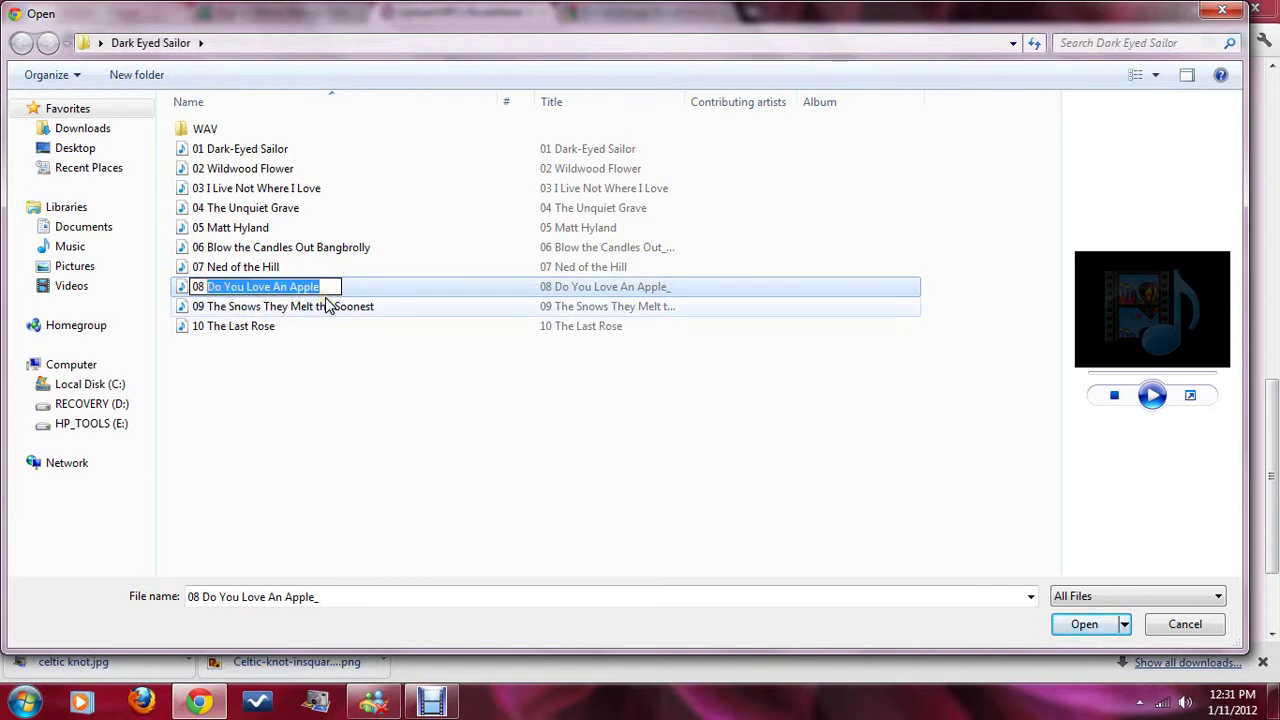
click(1080, 624)
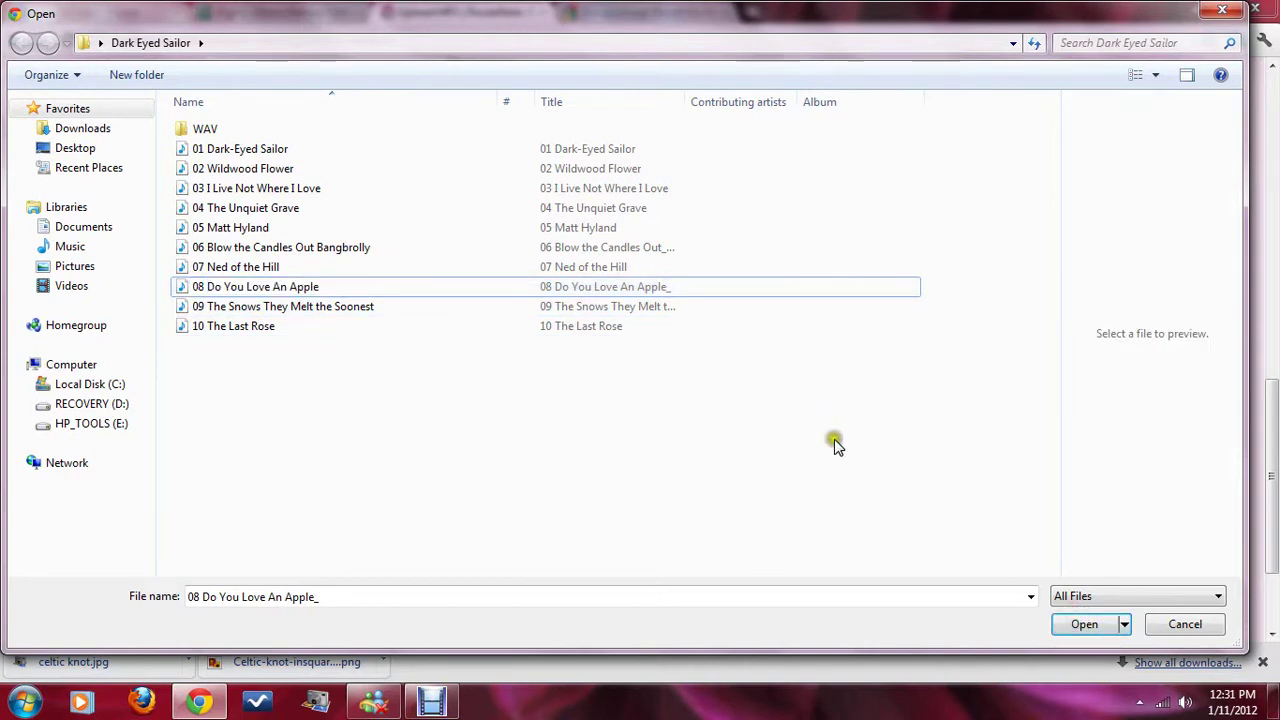
click(1082, 624)
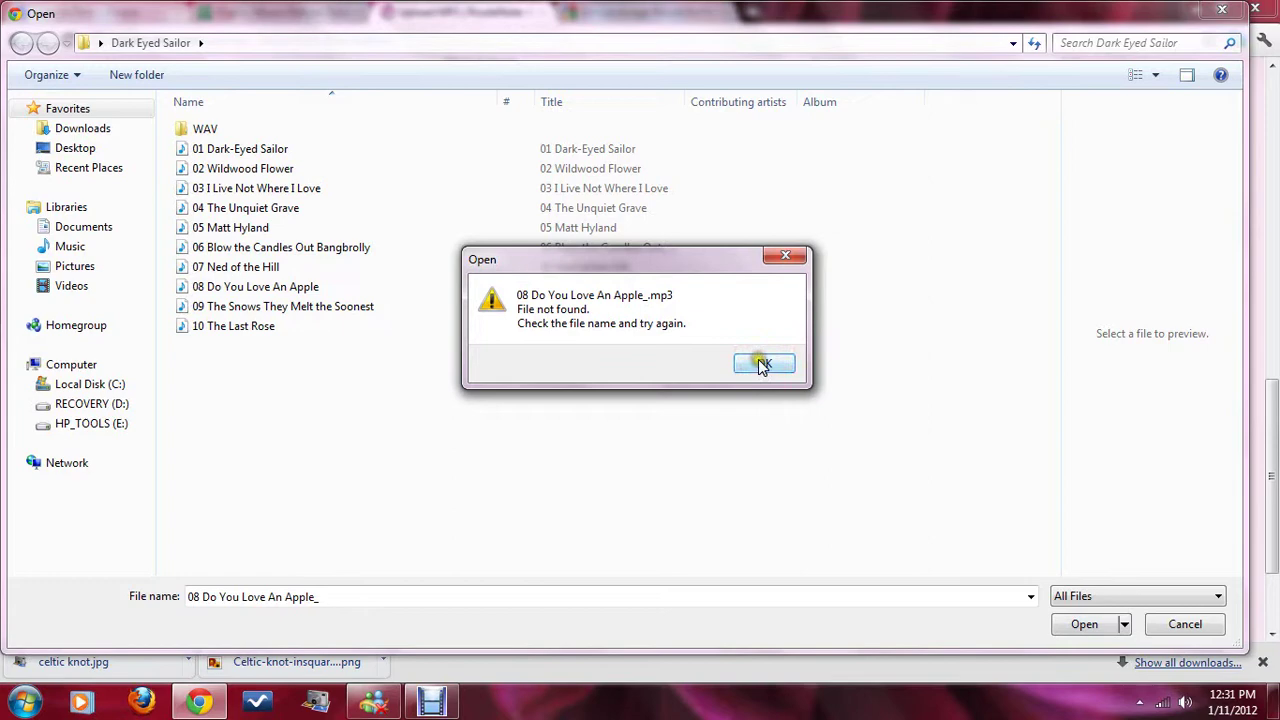
Dismiss the File not found errors, then attach 08 Do You Love An Apple from a fresh chooser
click(763, 366)
click(1082, 623)
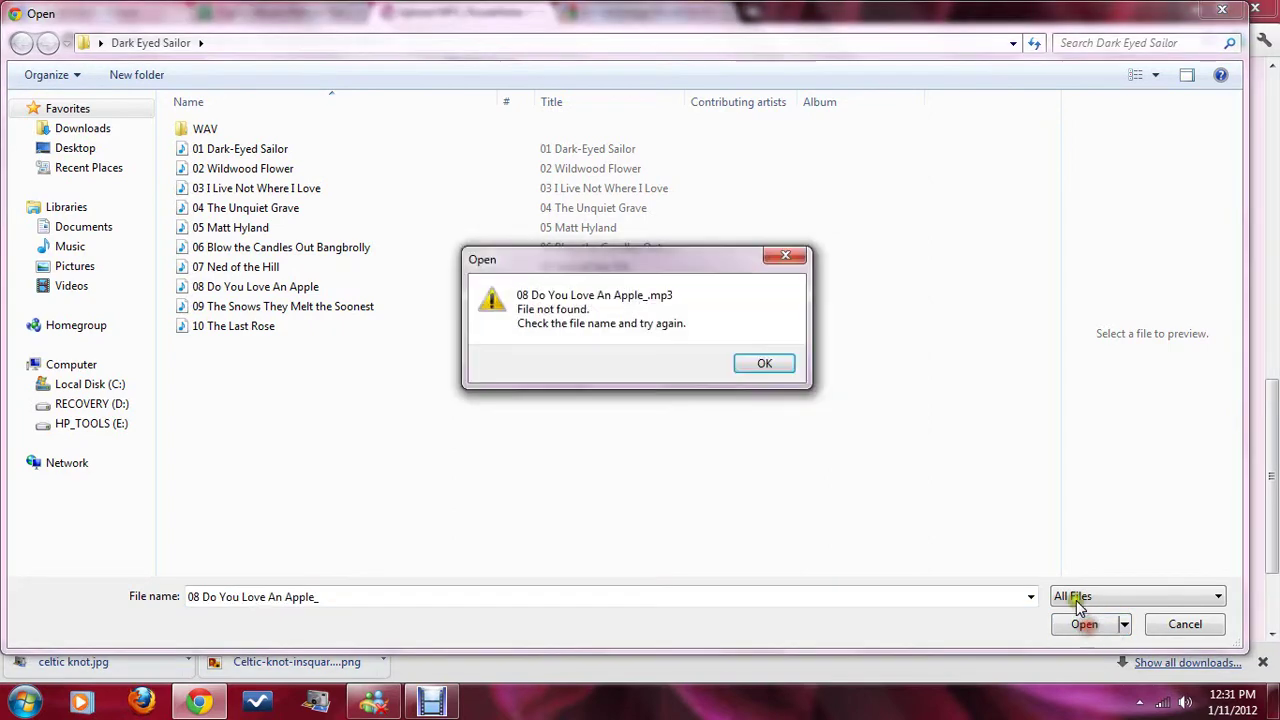
click(768, 365)
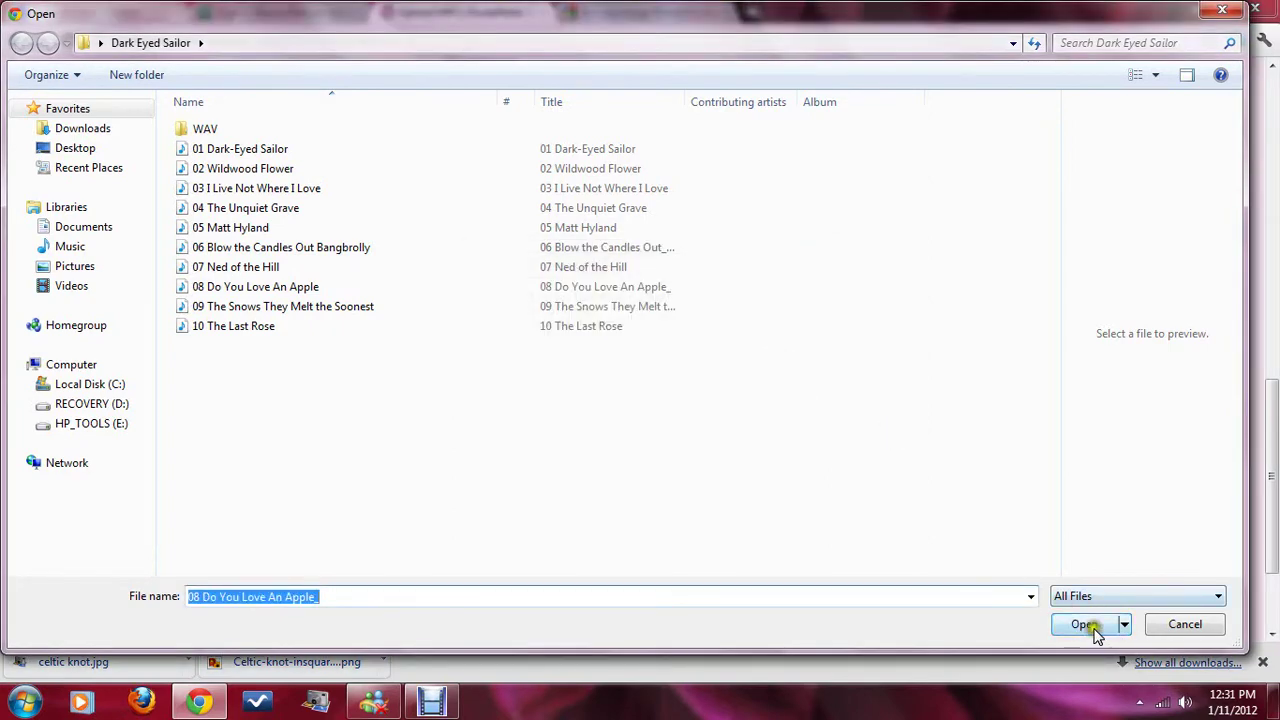
click(1090, 625)
click(766, 366)
click(1177, 623)
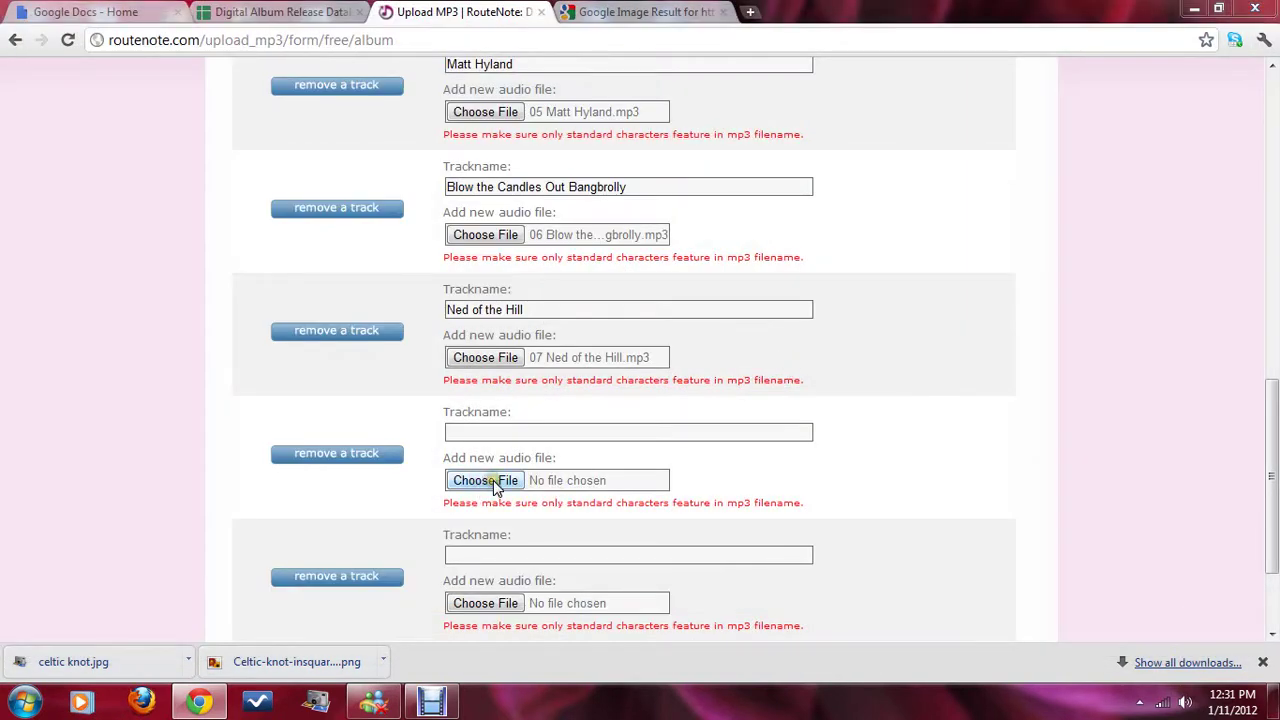
click(490, 480)
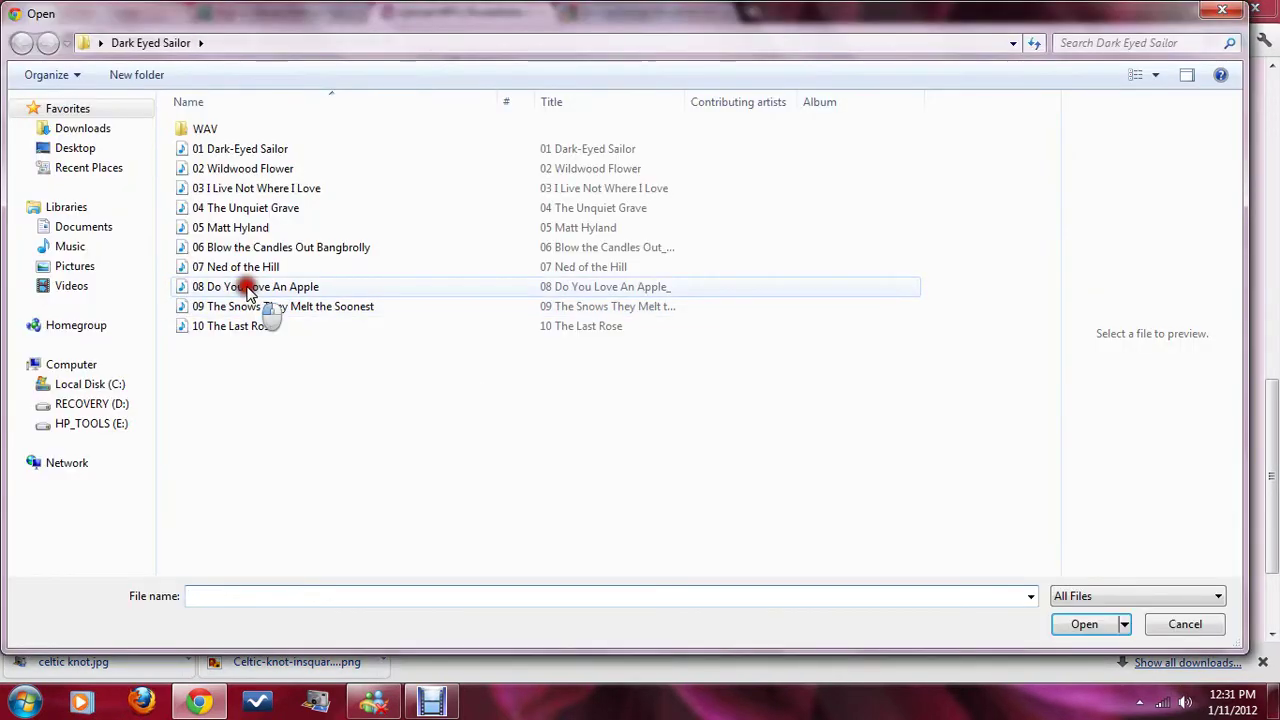
click(252, 287)
click(1084, 623)
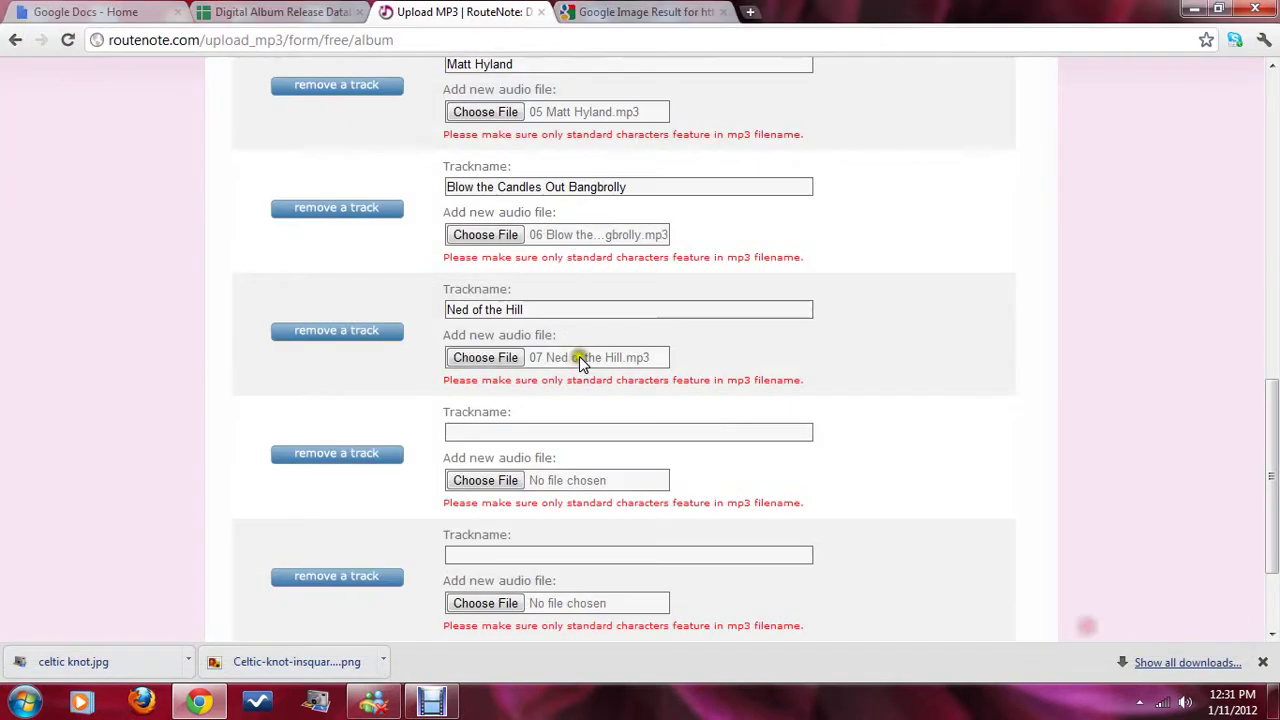
Paste Do You Love An Apple as the fourth track's name
click(494, 430)
key(ctrl+v)
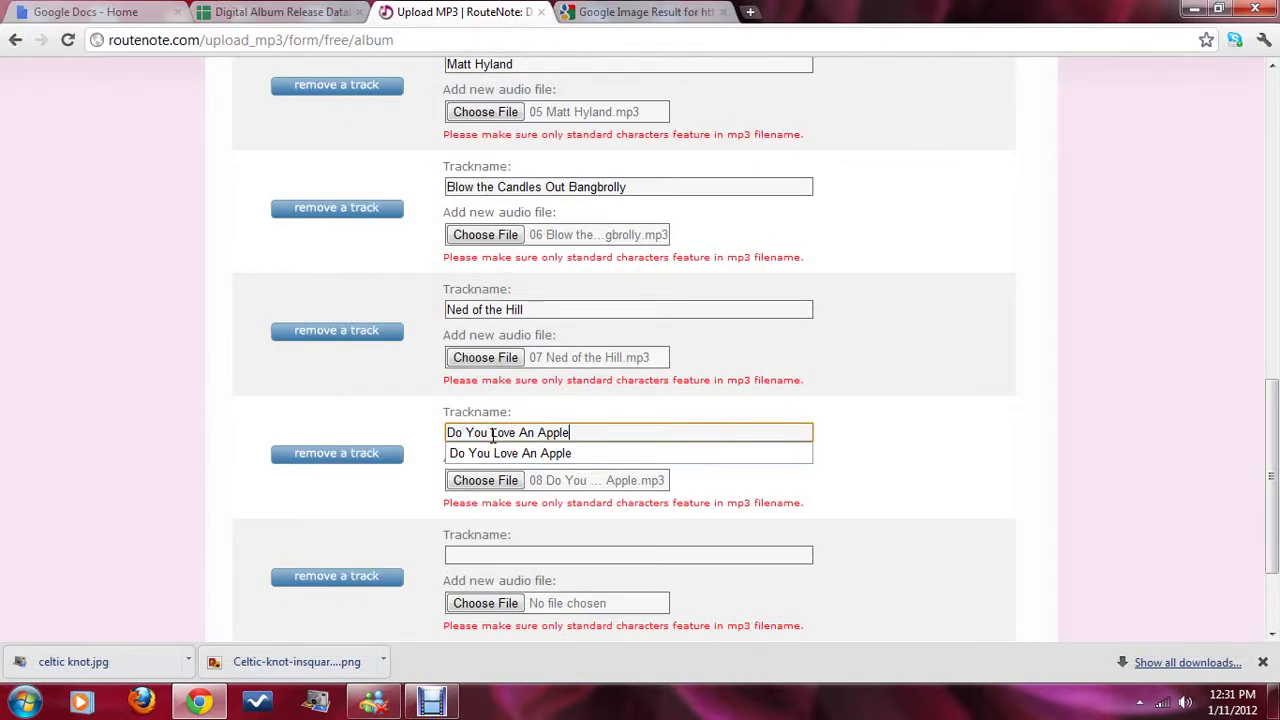
click(900, 429)
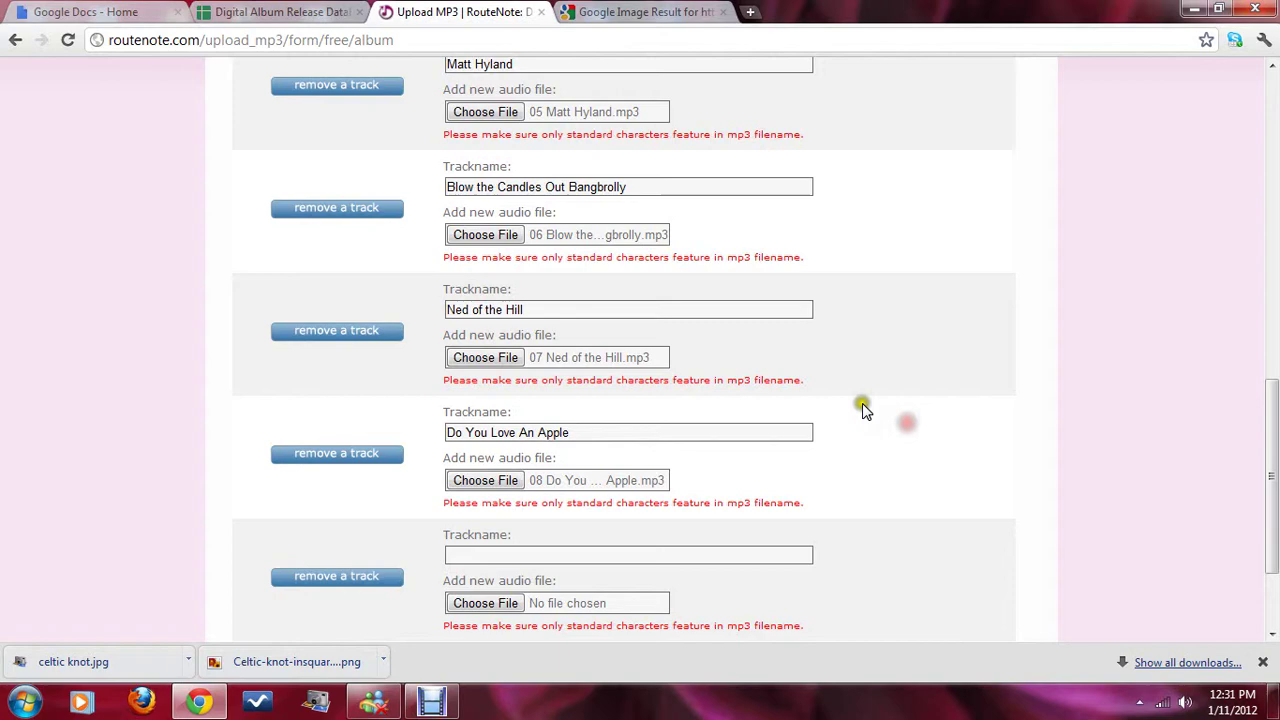
Open the last track's file chooser, then cancel without choosing a file
scroll(862, 403, down, 2)
click(476, 508)
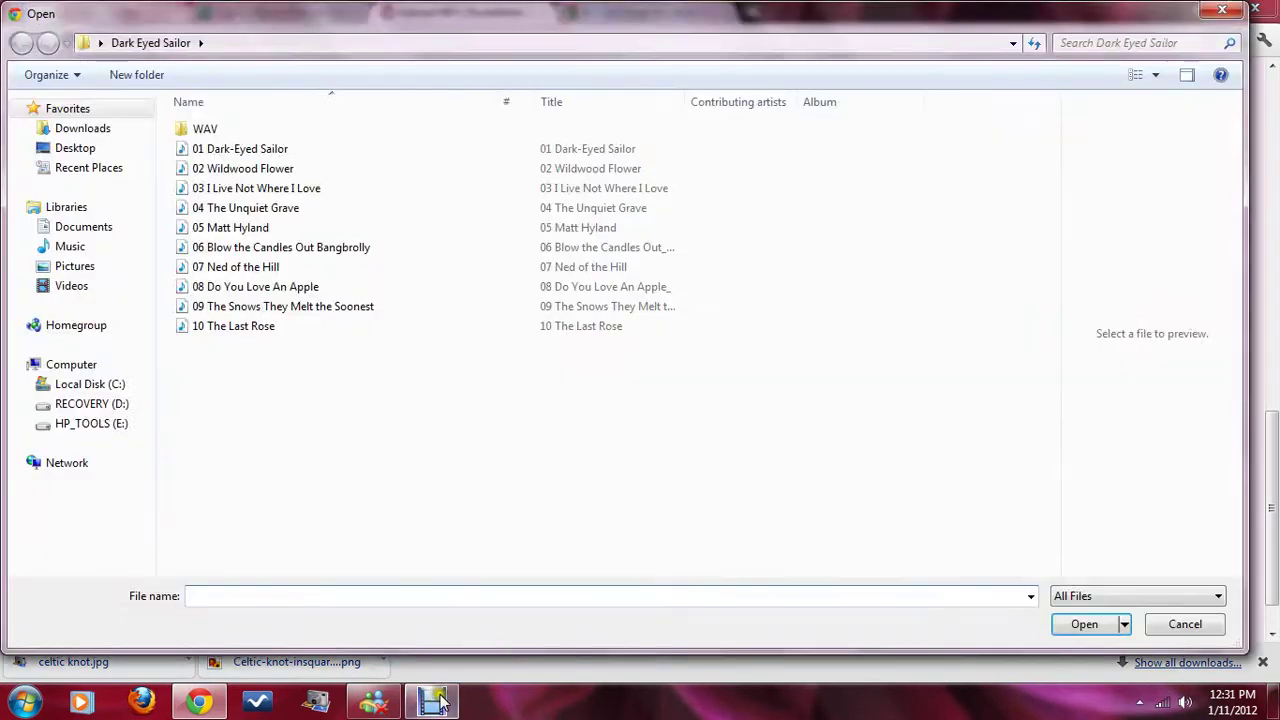
click(432, 701)
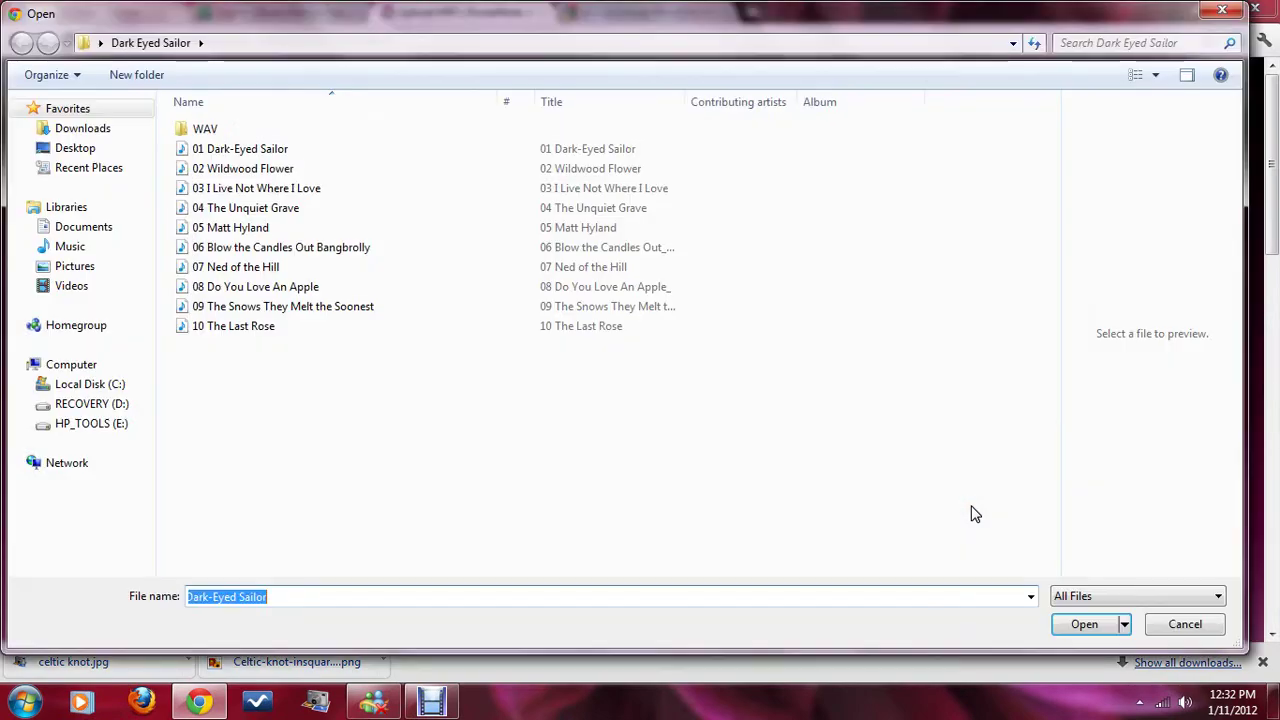
click(1183, 624)
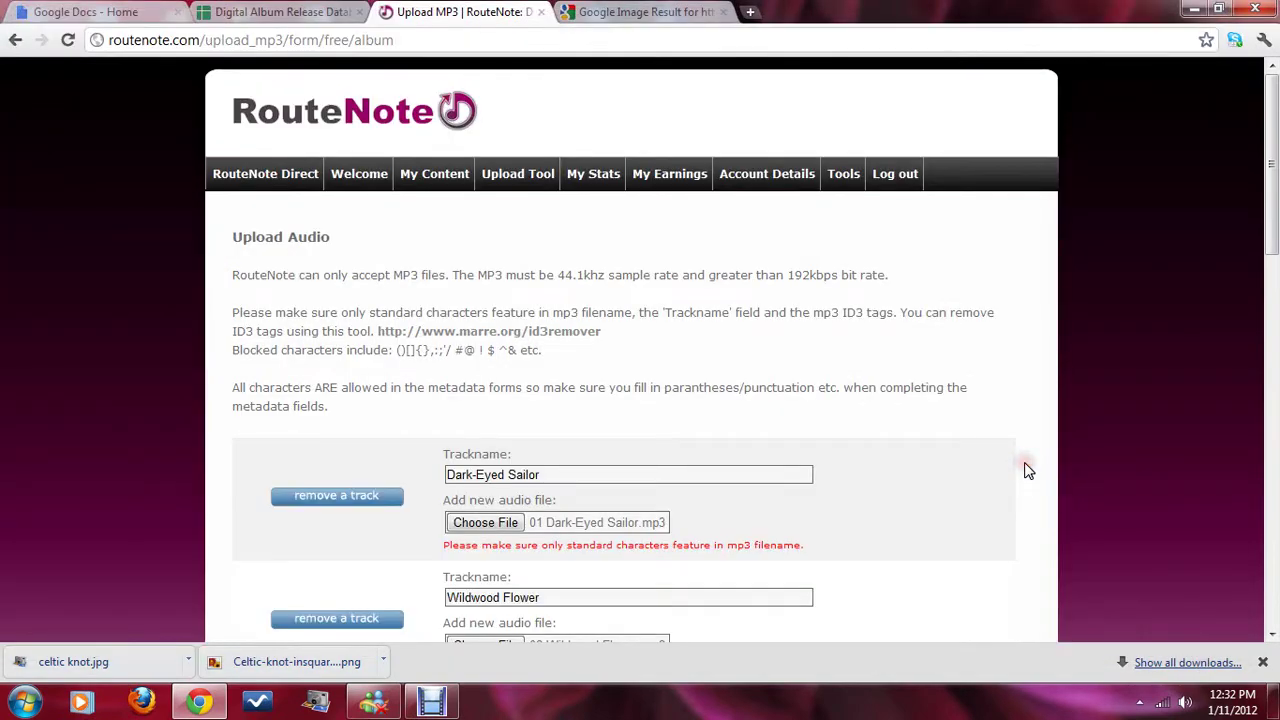
Review the blocked-characters note under the Dark-Eyed Sailor track name
scroll(1025, 468, down, 2)
scroll(1028, 470, down, 4)
scroll(1028, 470, up, 5)
click(634, 477)
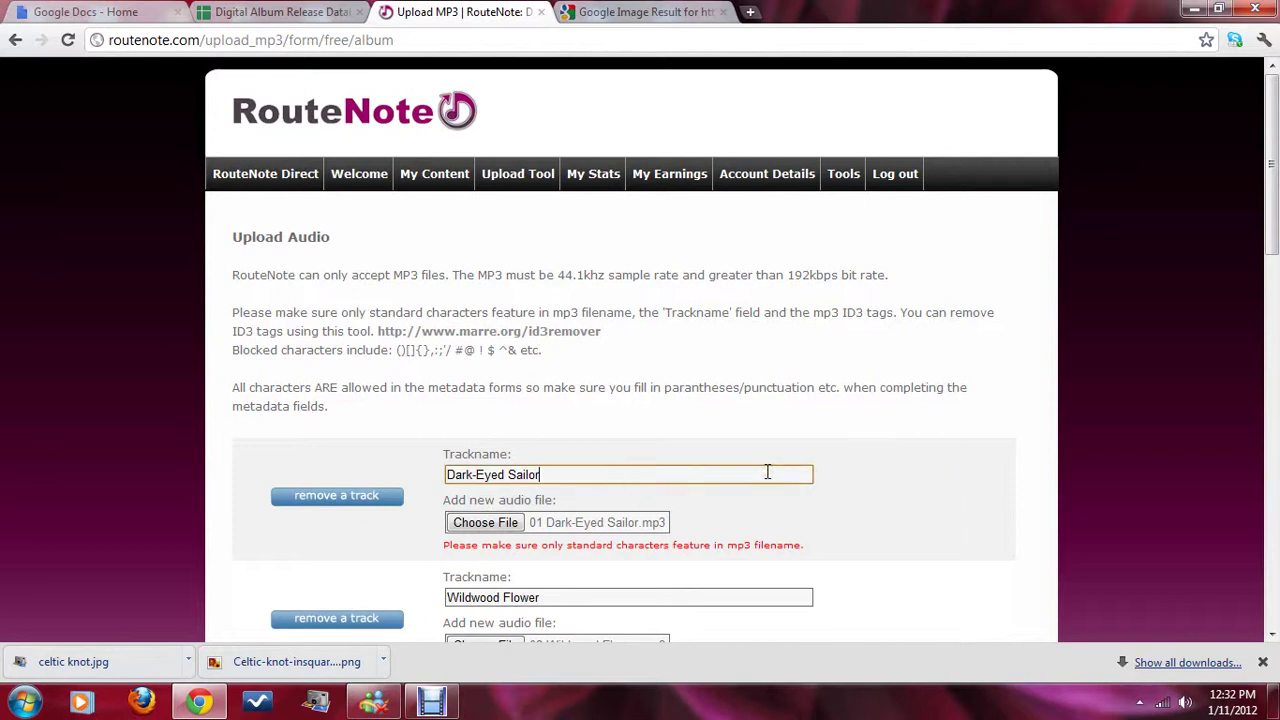
drag(395, 350, 541, 352)
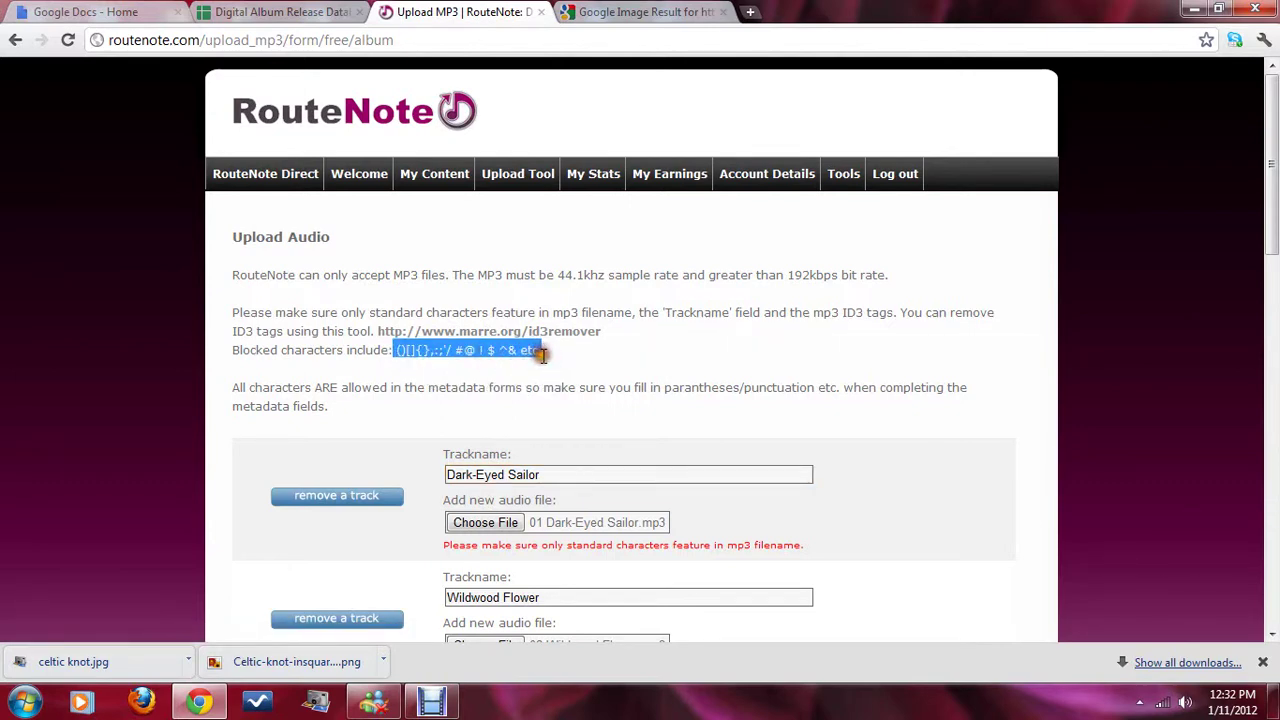
click(472, 352)
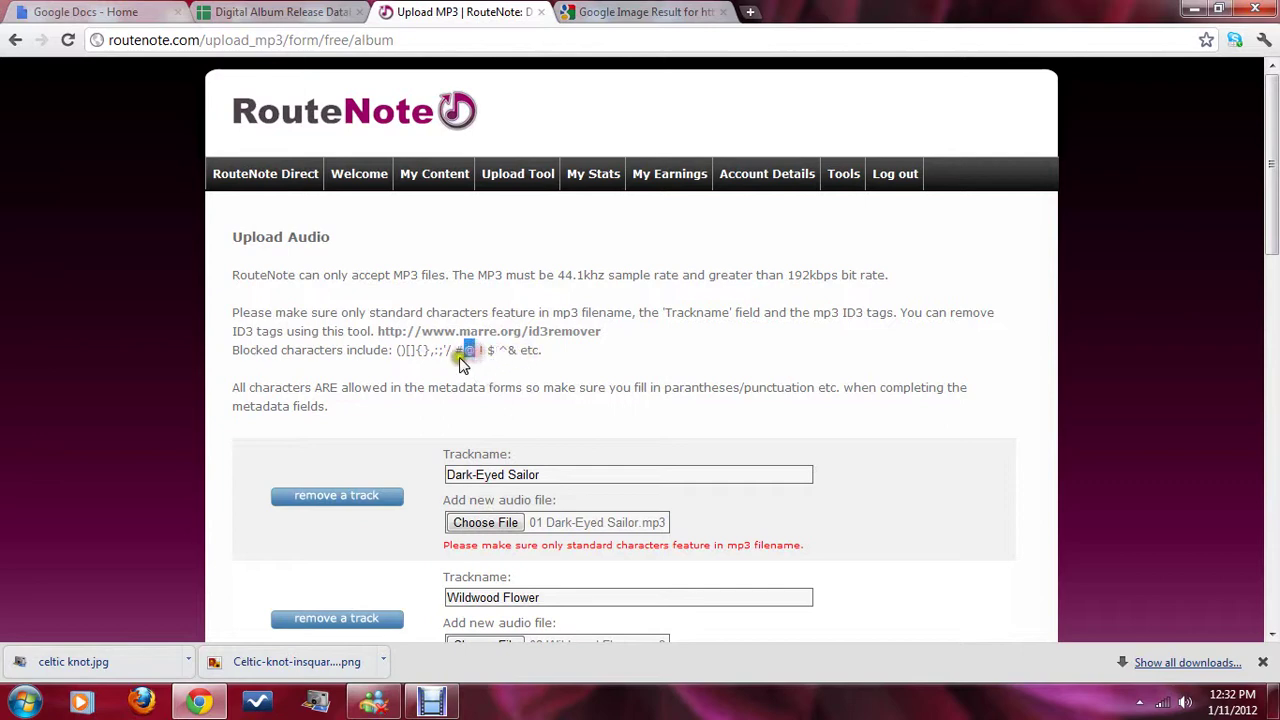
drag(462, 351, 485, 351)
triple_click(485, 351)
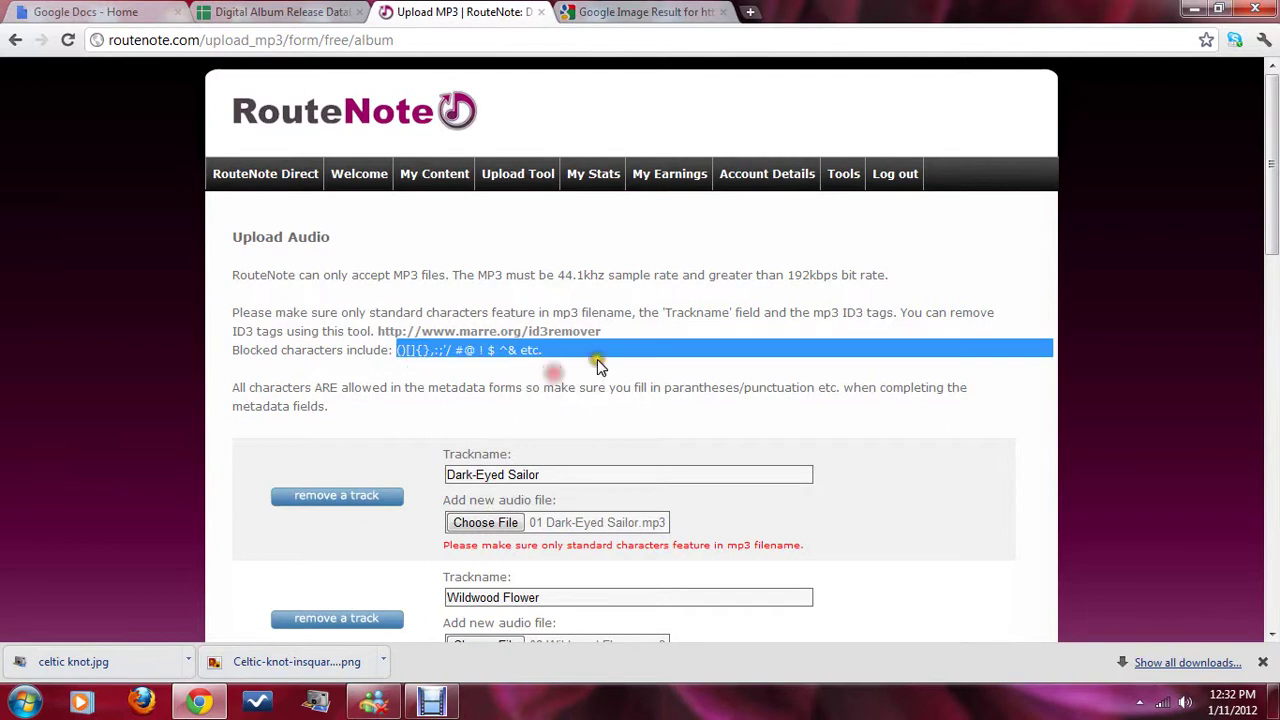
Scroll to the bottom of the track list and upload all ten tracks
scroll(789, 463, down, 1)
scroll(789, 463, down, 3)
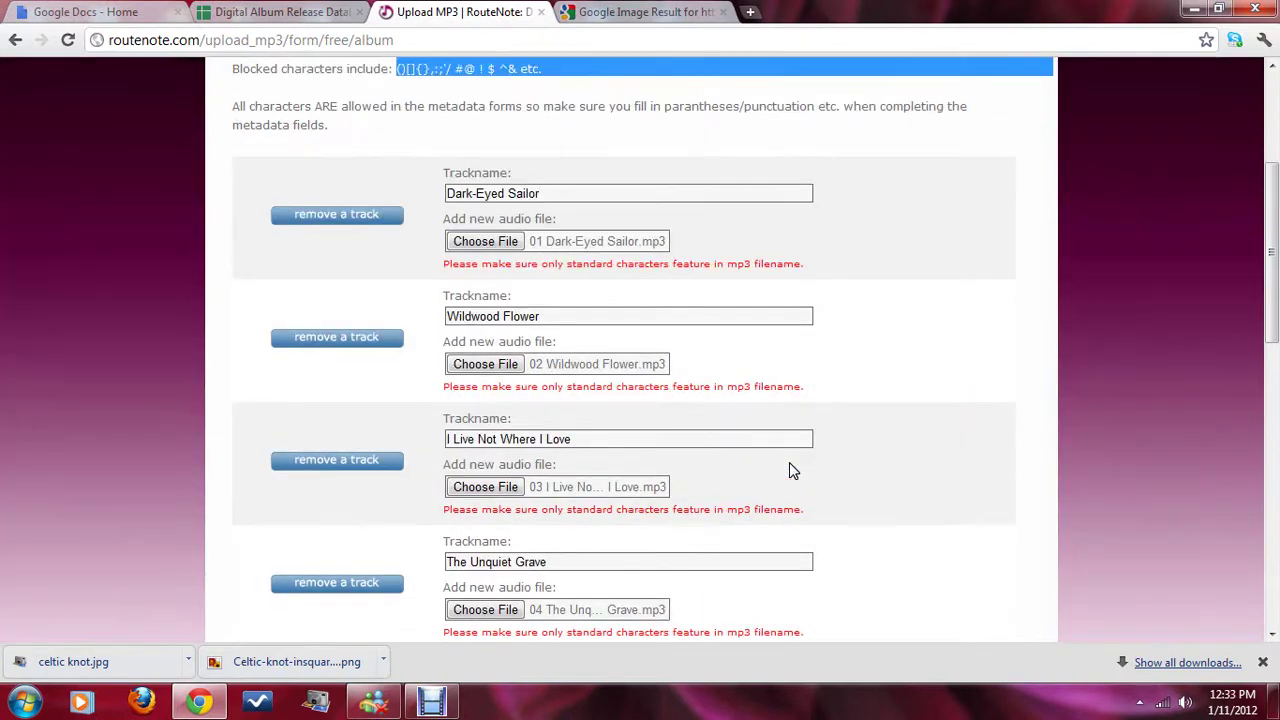
scroll(789, 464, down, 8)
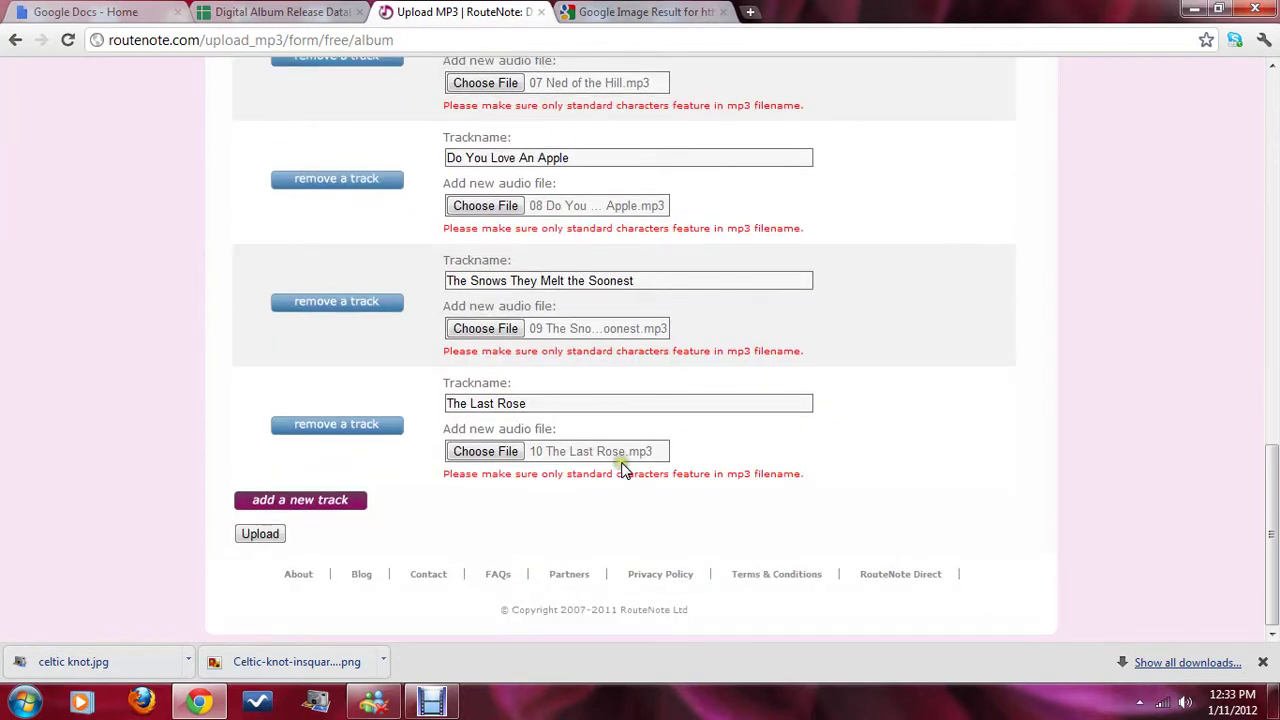
click(252, 536)
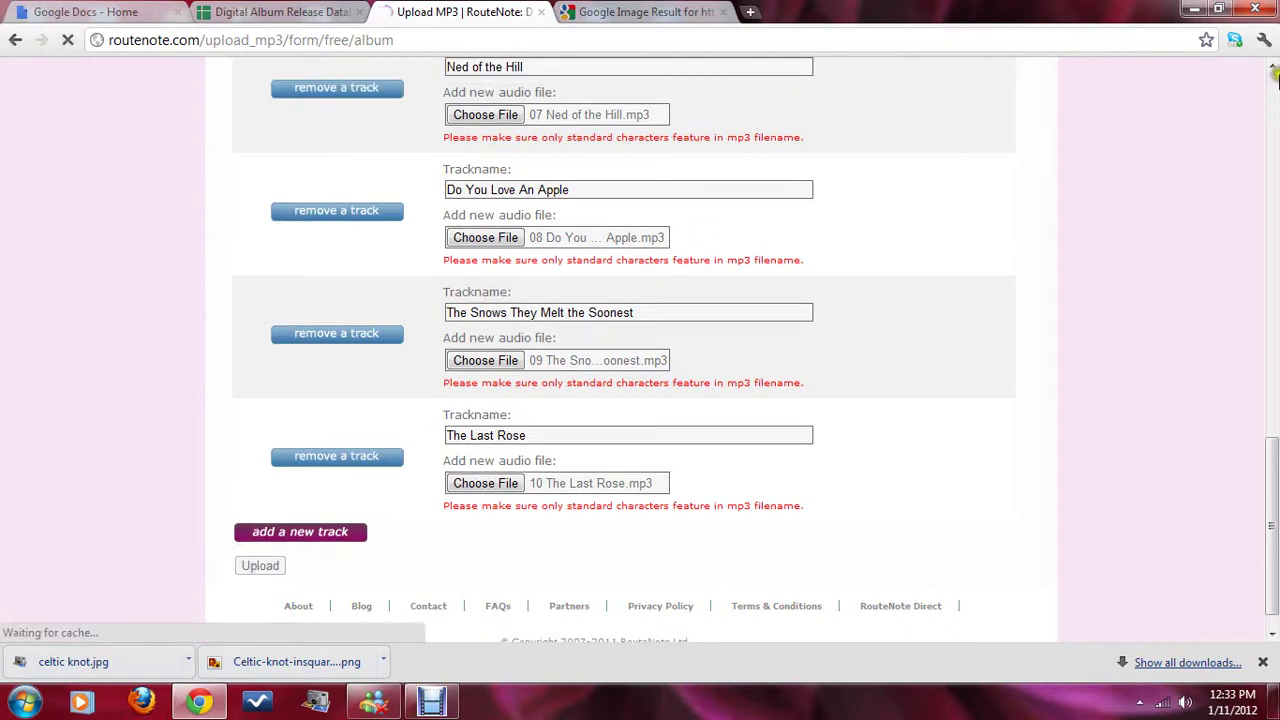
click(1273, 78)
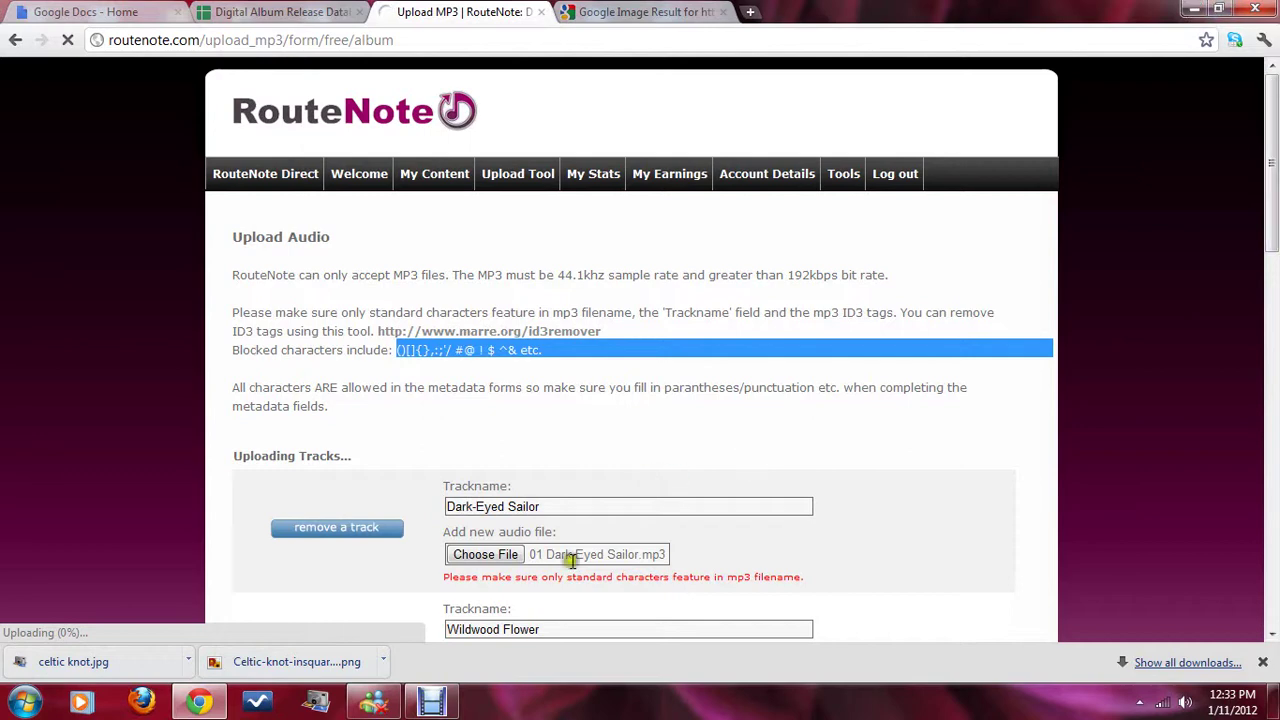
click(431, 701)
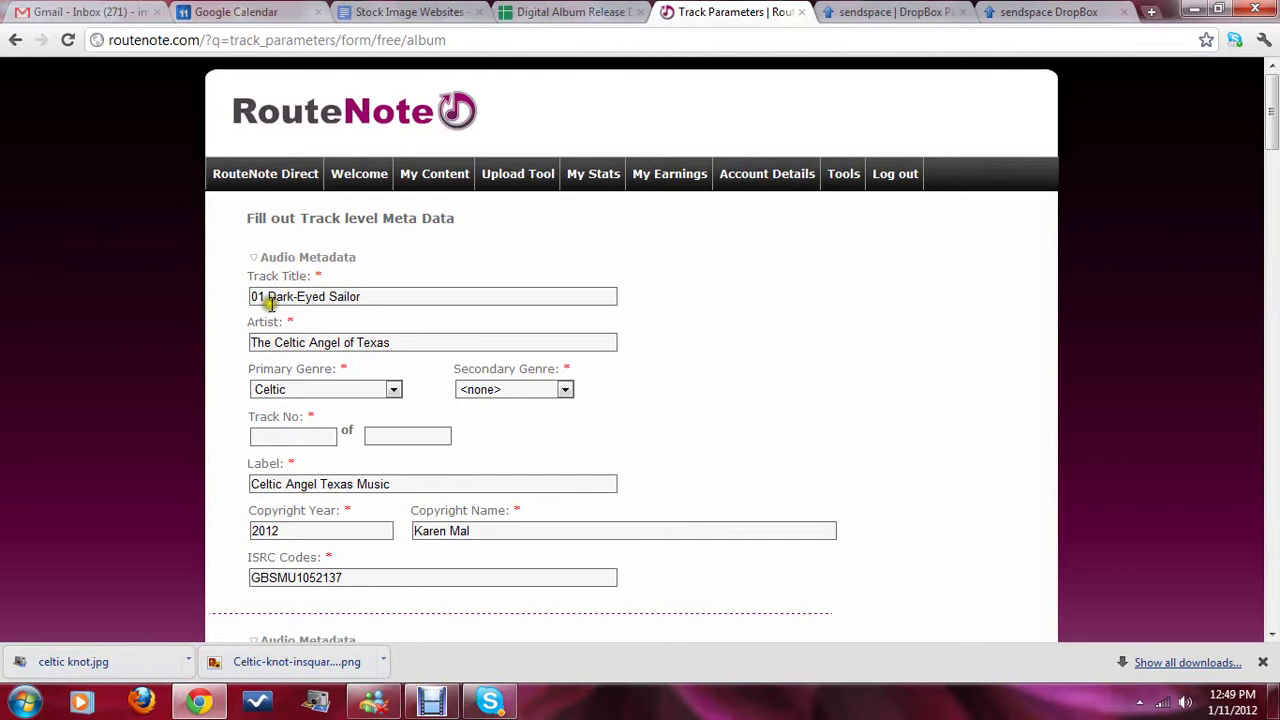
Delete the '01 ' prefix so the first track title reads Dark-Eyed Sailor
drag(265, 297, 222, 305)
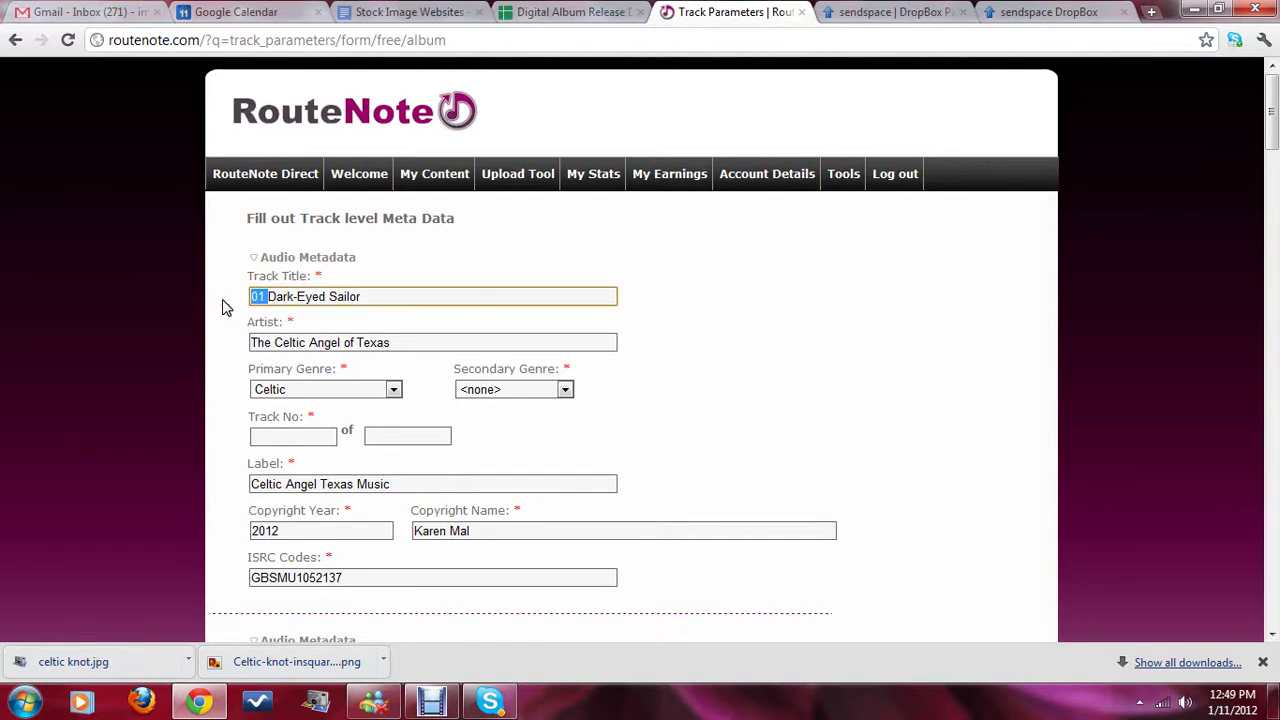
key(BackSpace)
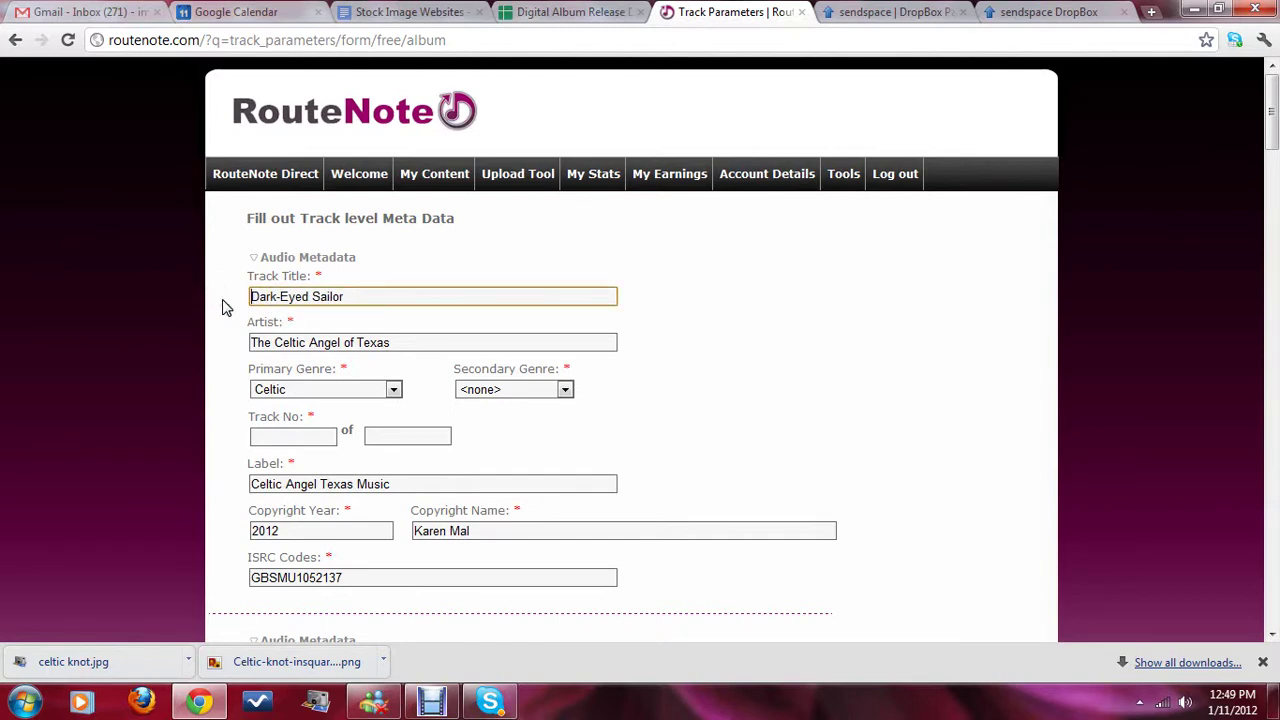
click(430, 294)
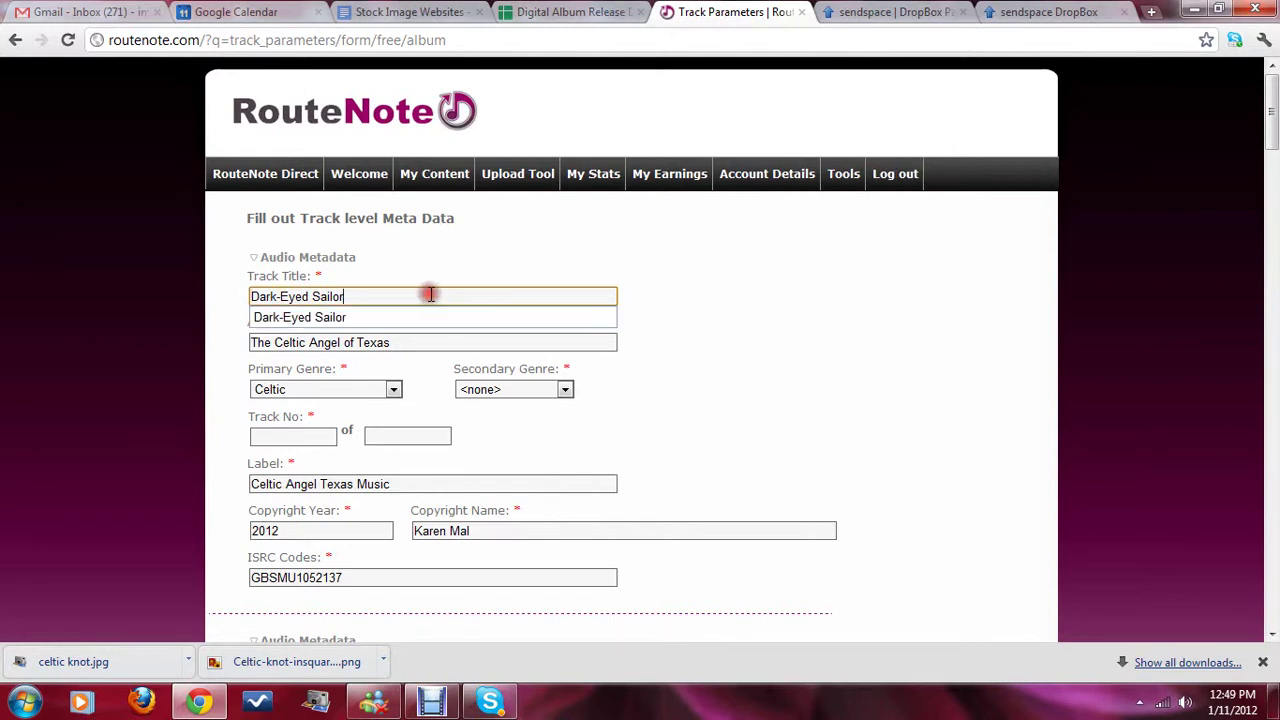
click(300, 317)
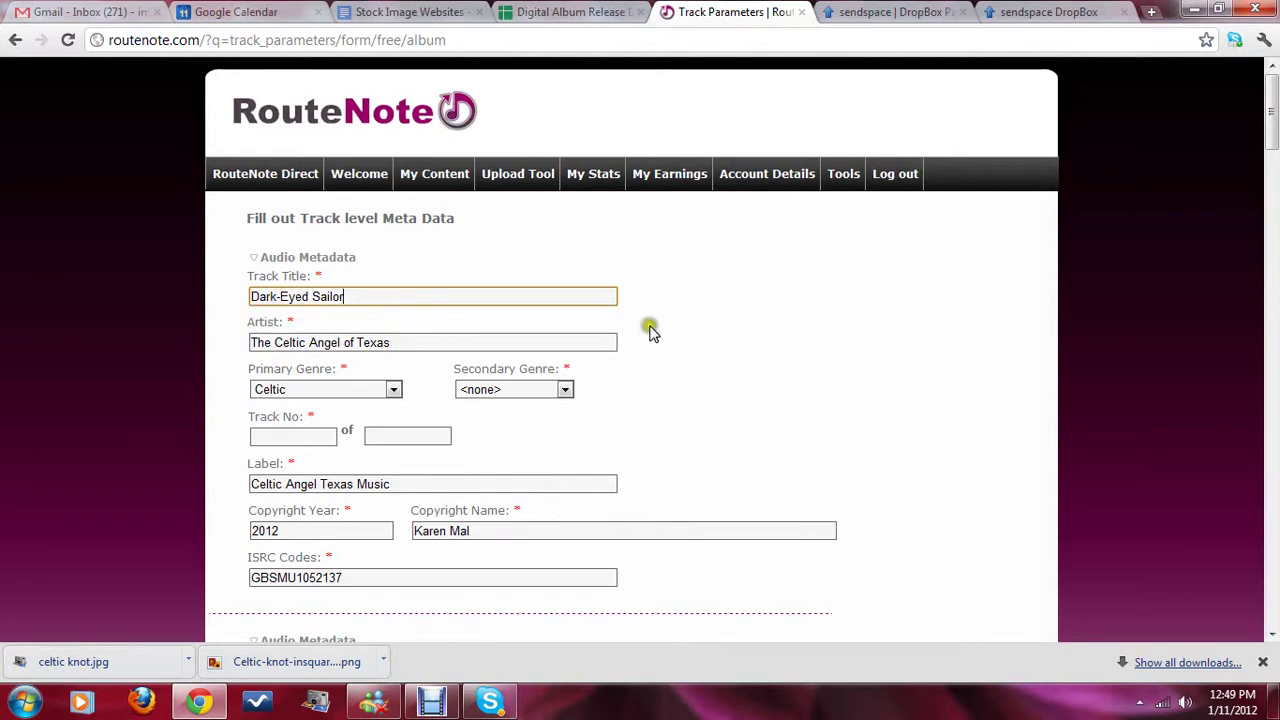
click(375, 342)
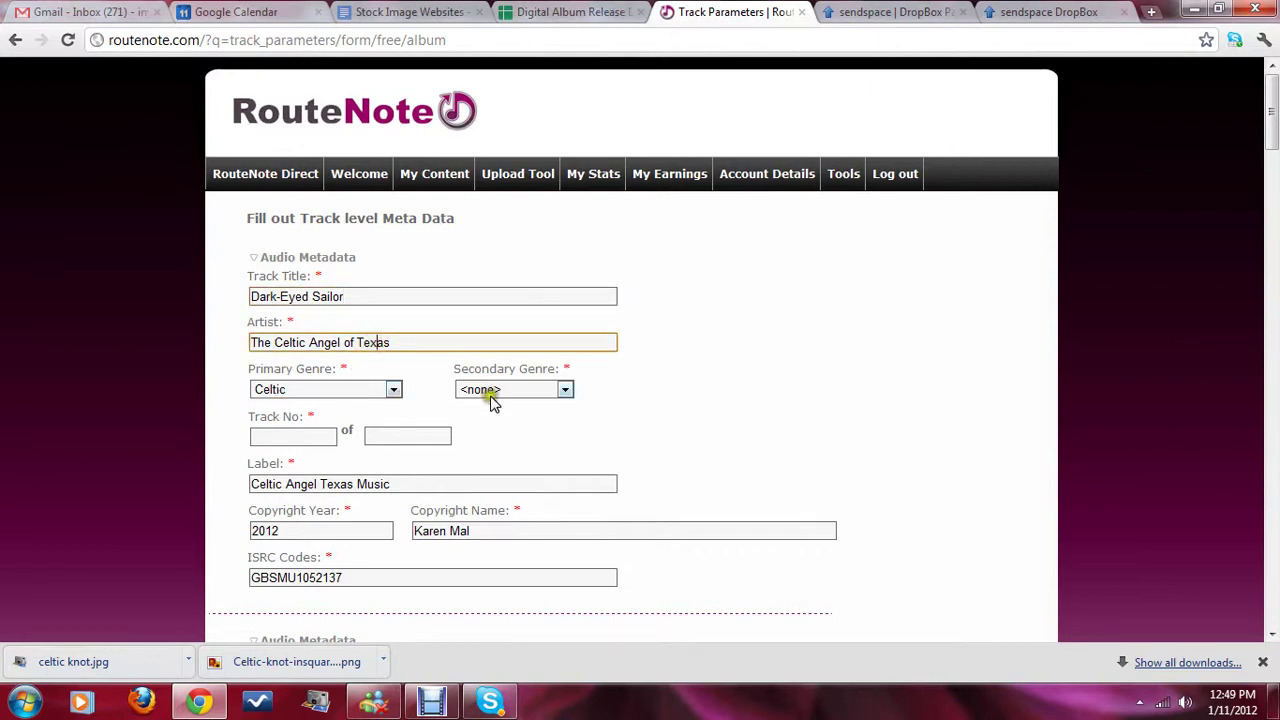
Enter 1 as the first track's Track No
click(314, 437)
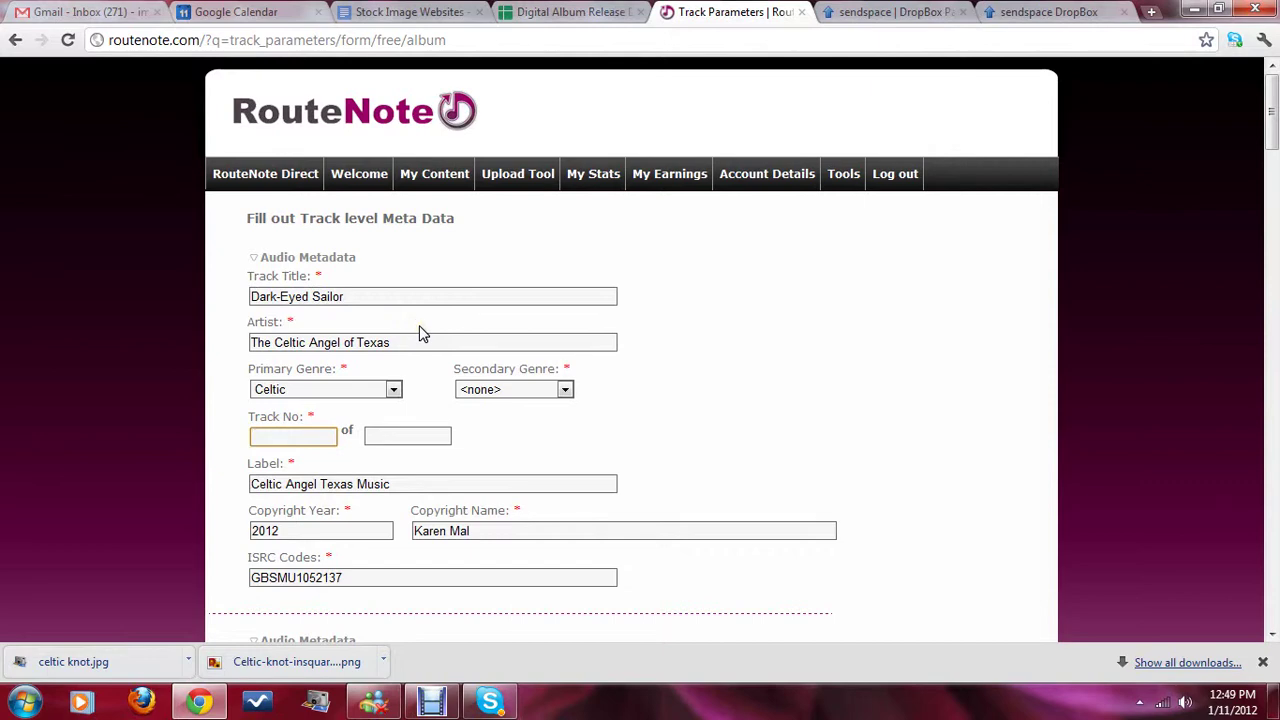
click(250, 416)
click(264, 435)
text(1)
key(Tab)
Scroll down and select the '10' prefix in the last track's title
scroll(313, 440, down, 6)
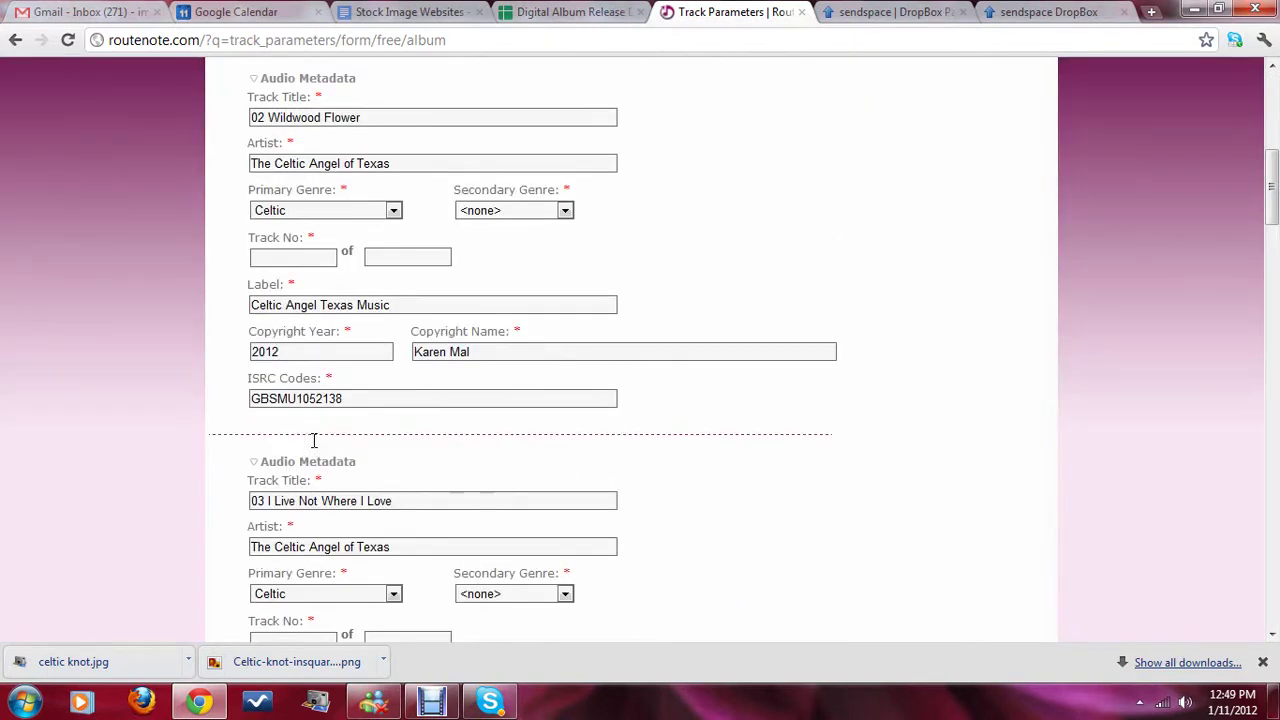
scroll(313, 440, down, 13)
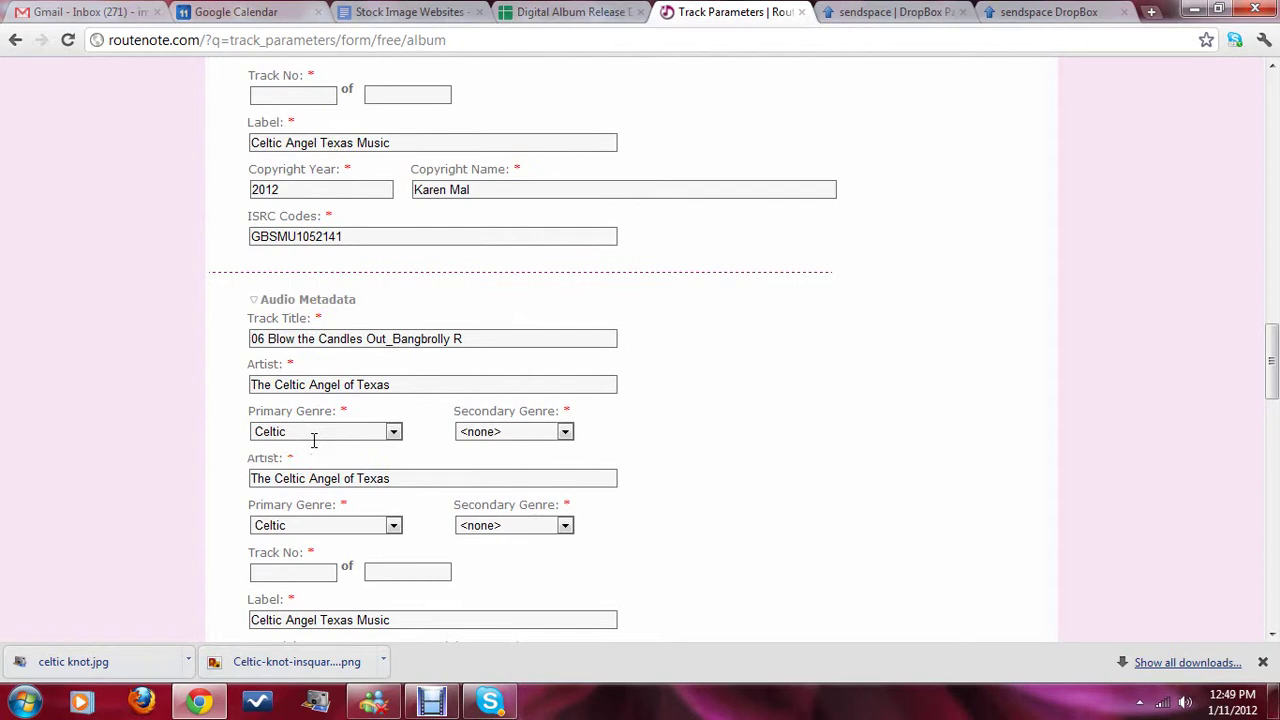
scroll(313, 440, down, 12)
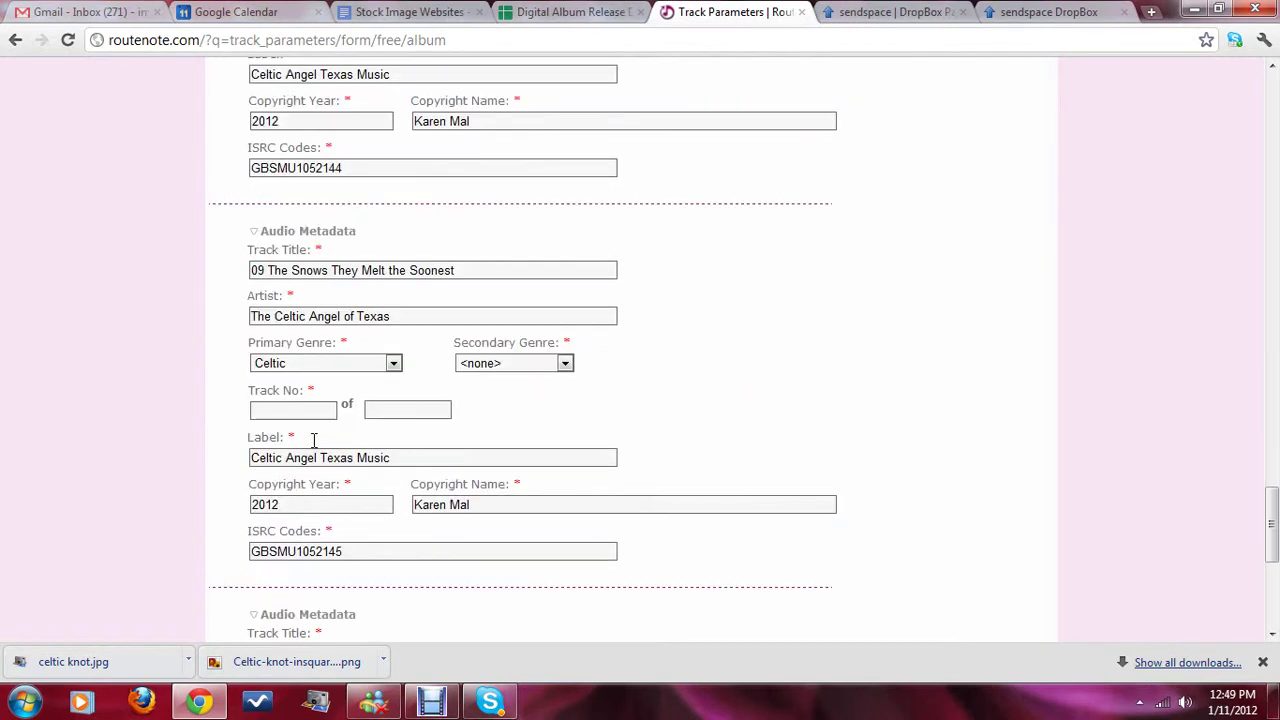
scroll(313, 440, down, 5)
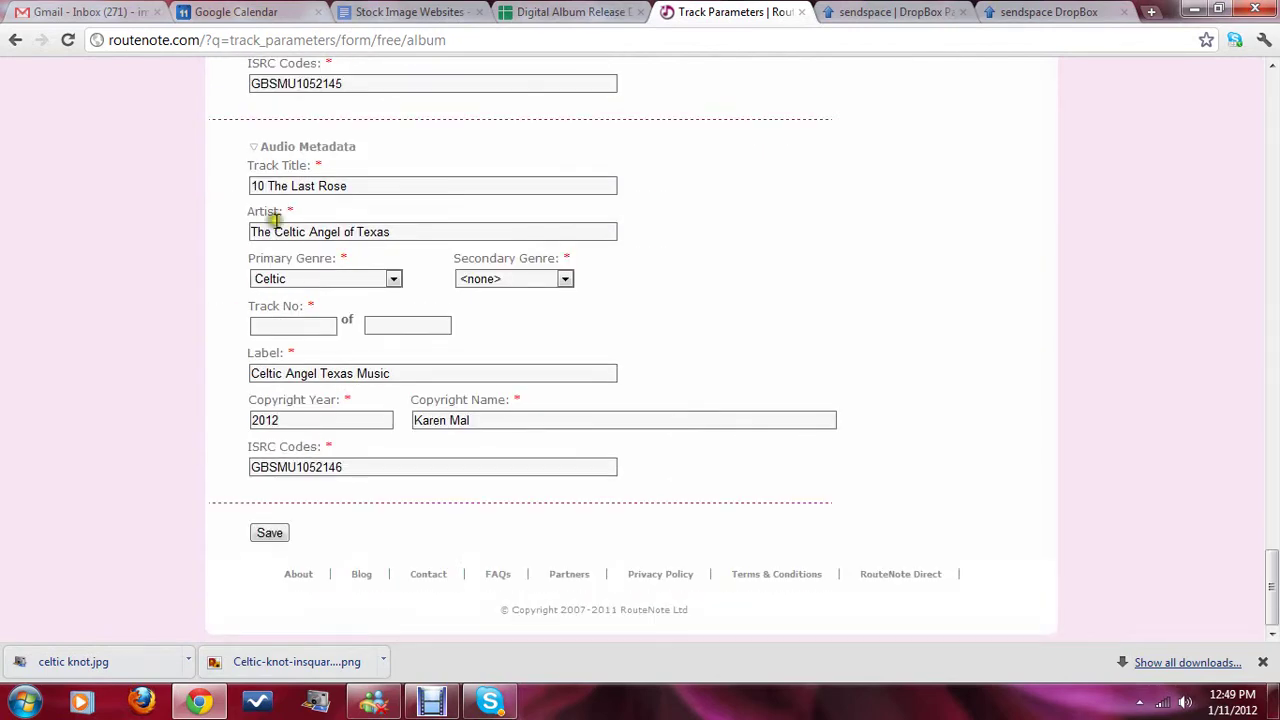
drag(262, 185, 246, 185)
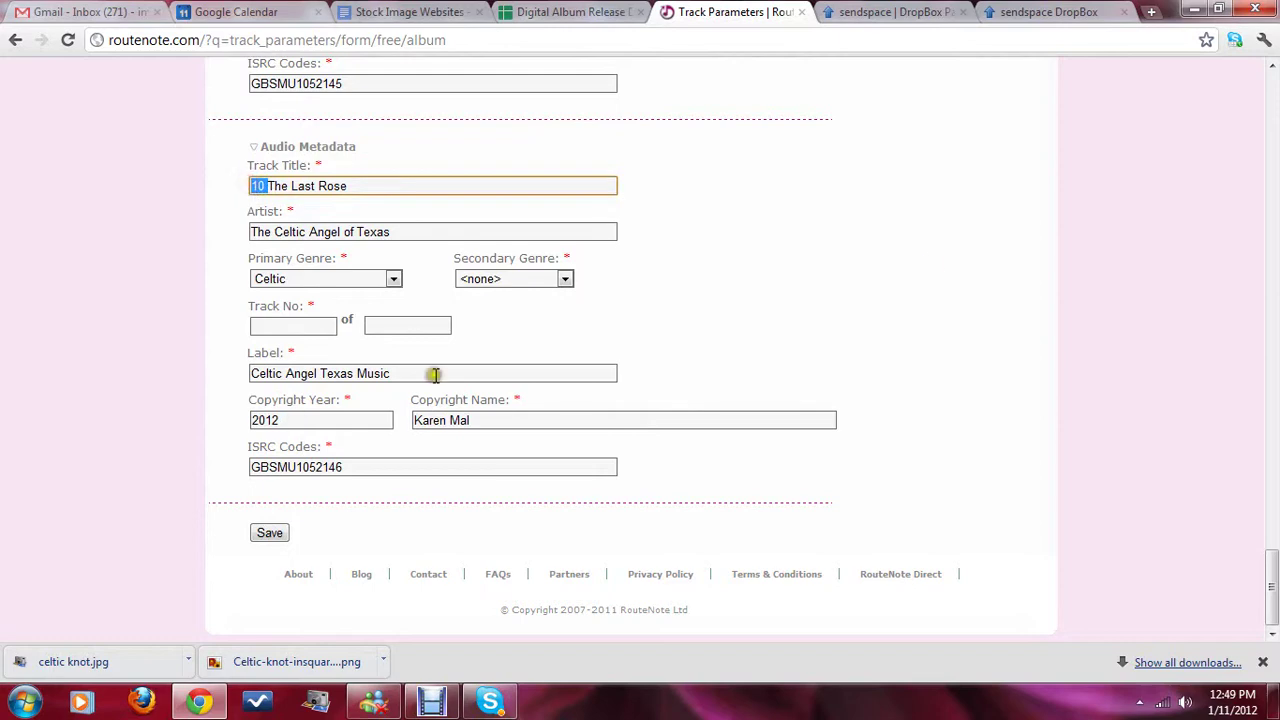
drag(1269, 603, 1270, 90)
Number the first track 1 of 10
click(255, 439)
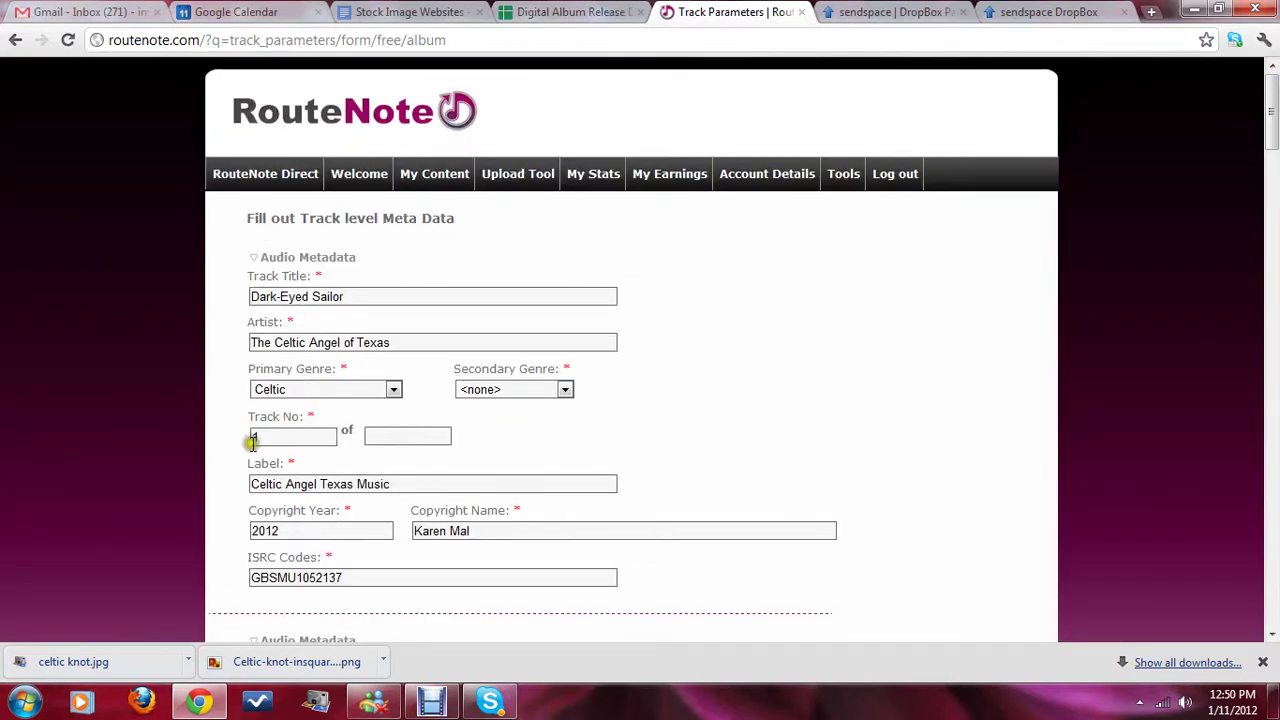
text(1)
click(403, 437)
text(10)
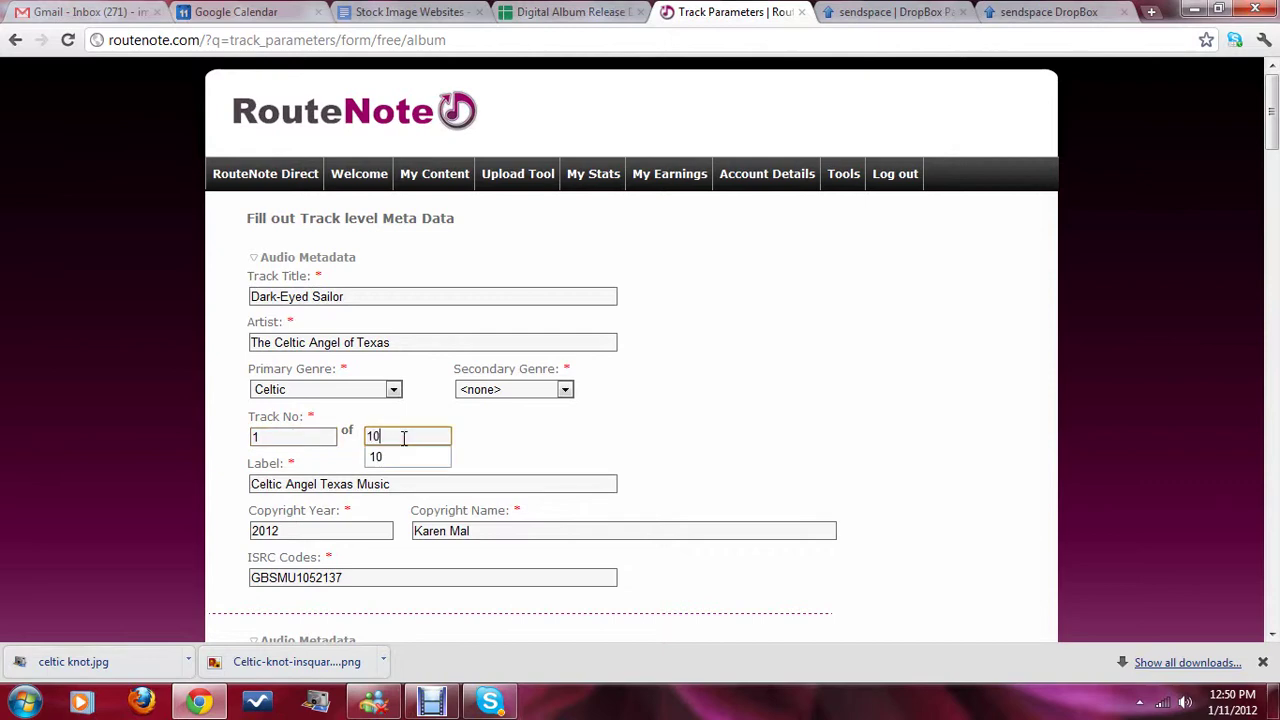
click(464, 478)
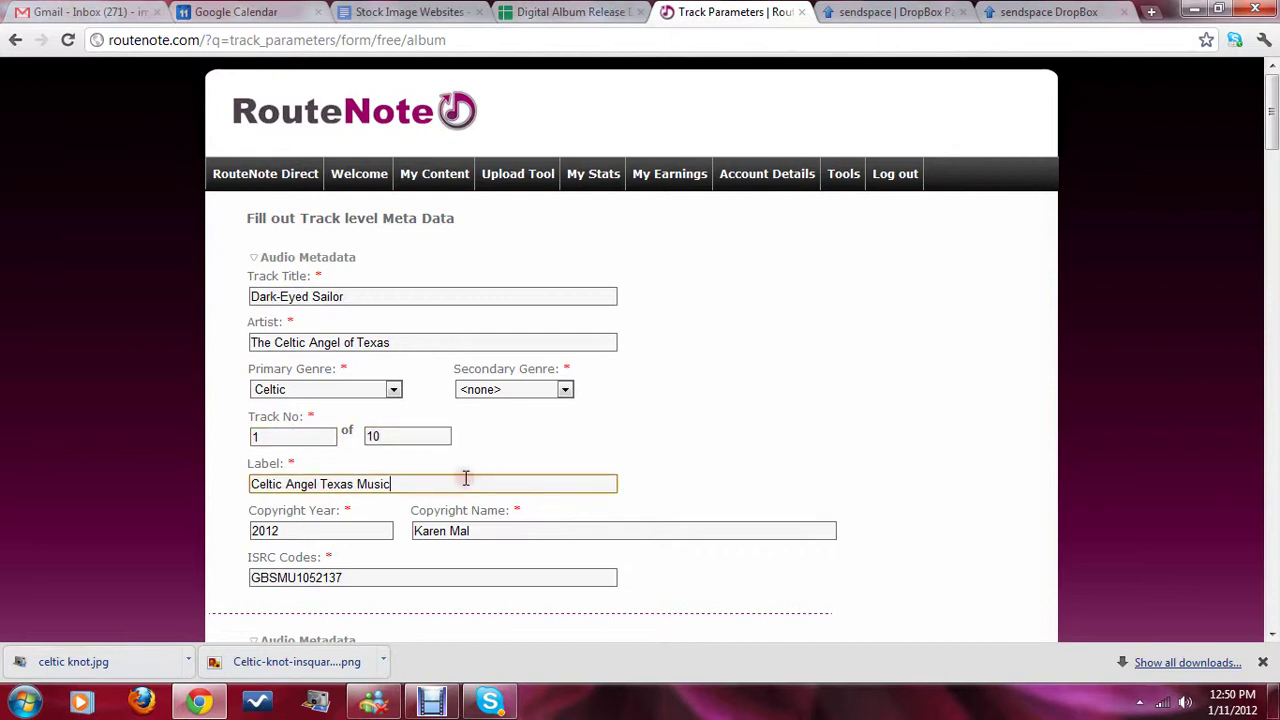
click(464, 480)
click(486, 527)
scroll(491, 578, down, 3)
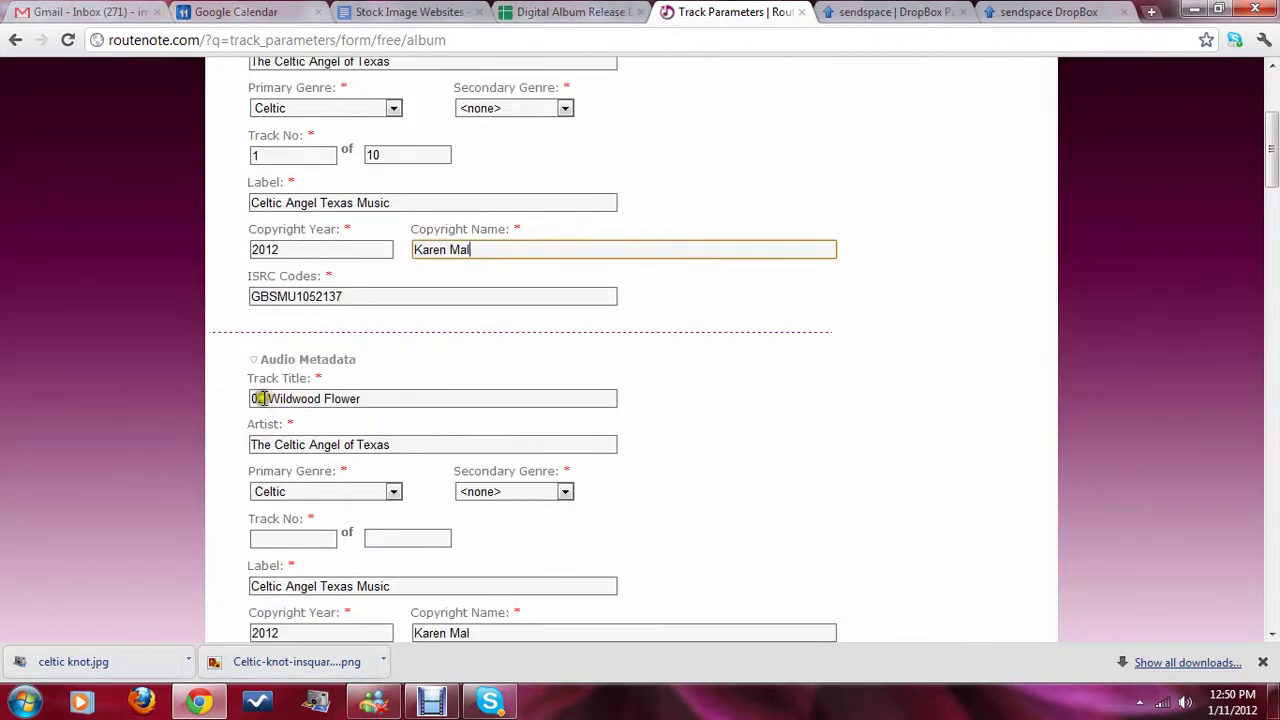
Remove the stray prefix from Wildwood Flower and number it 2 of 10
drag(262, 398, 208, 406)
key(Delete)
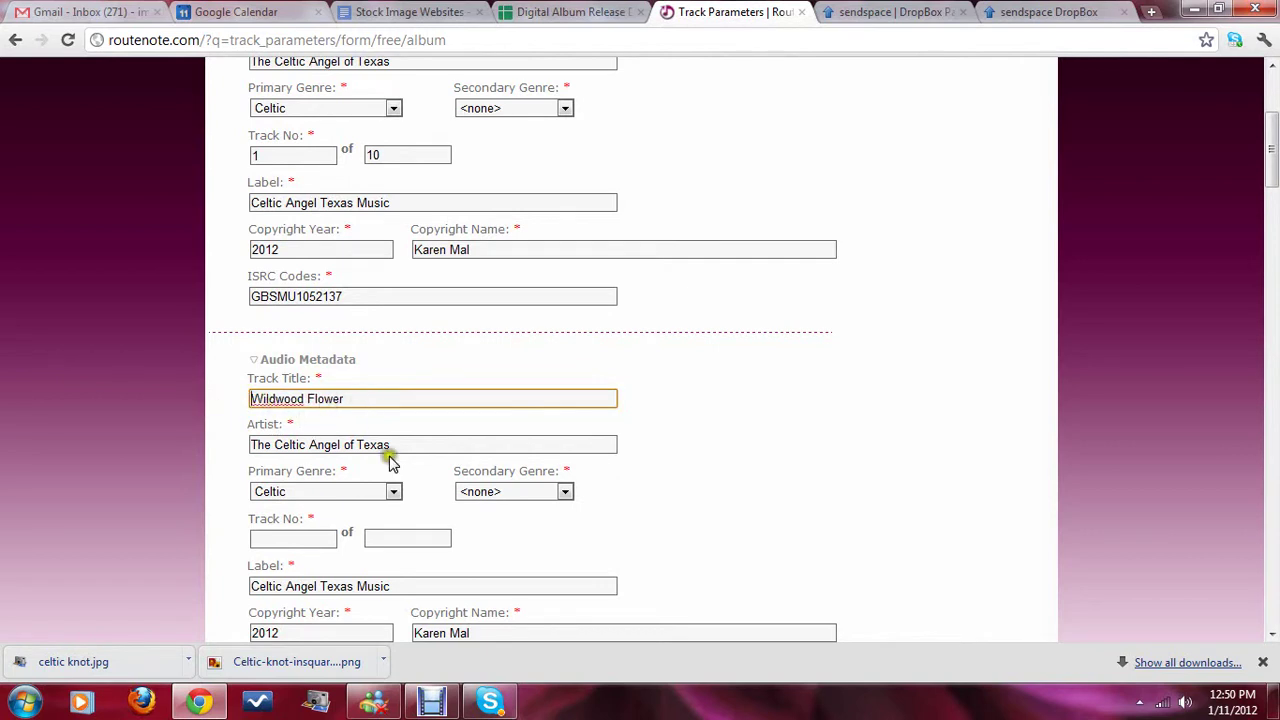
click(285, 541)
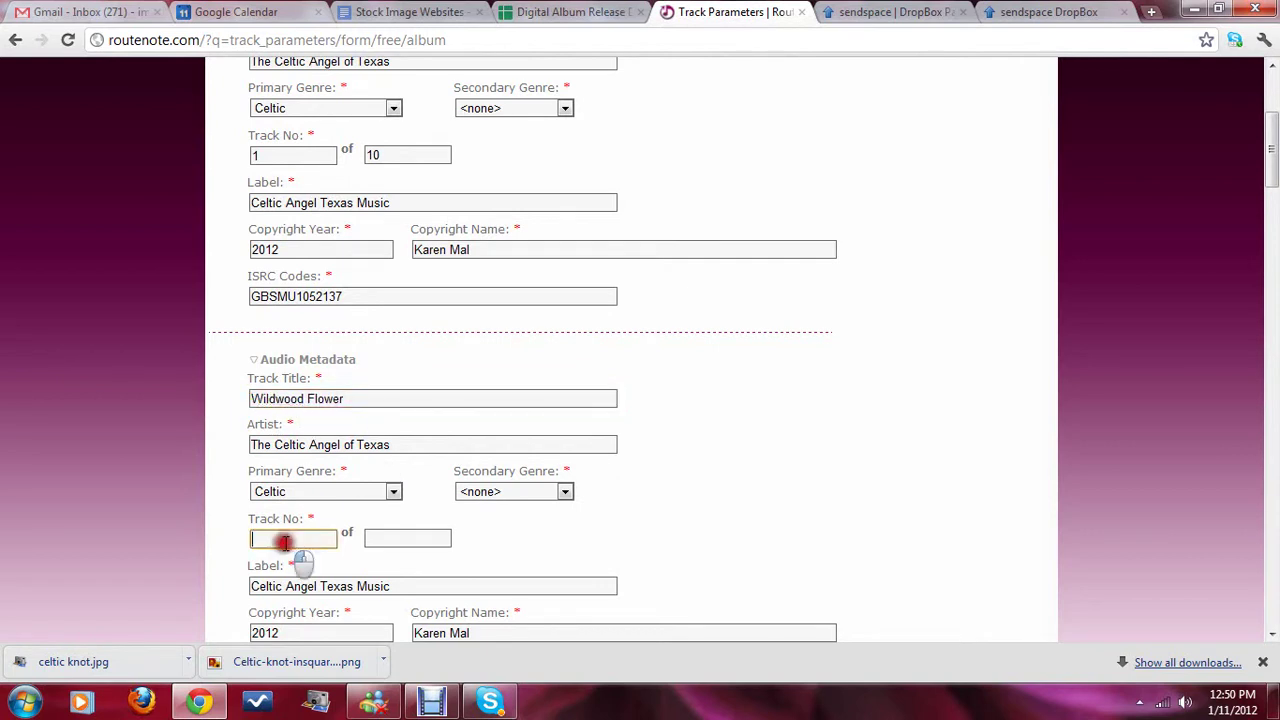
text(2)
key(Tab)
text(10)
scroll(768, 541, down, 2)
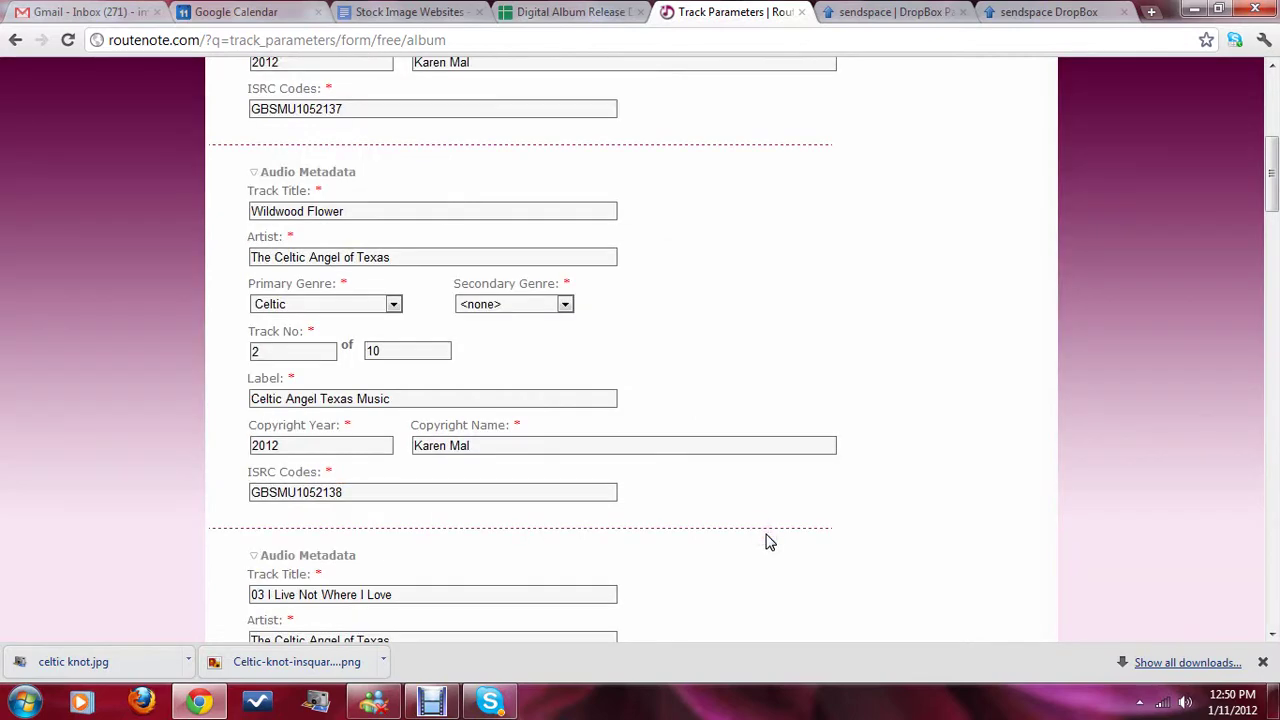
scroll(767, 540, down, 2)
Correct the sixth title to Blow the Candles Out Bangbrolly, dropping the underscore and trailing R
click(431, 700)
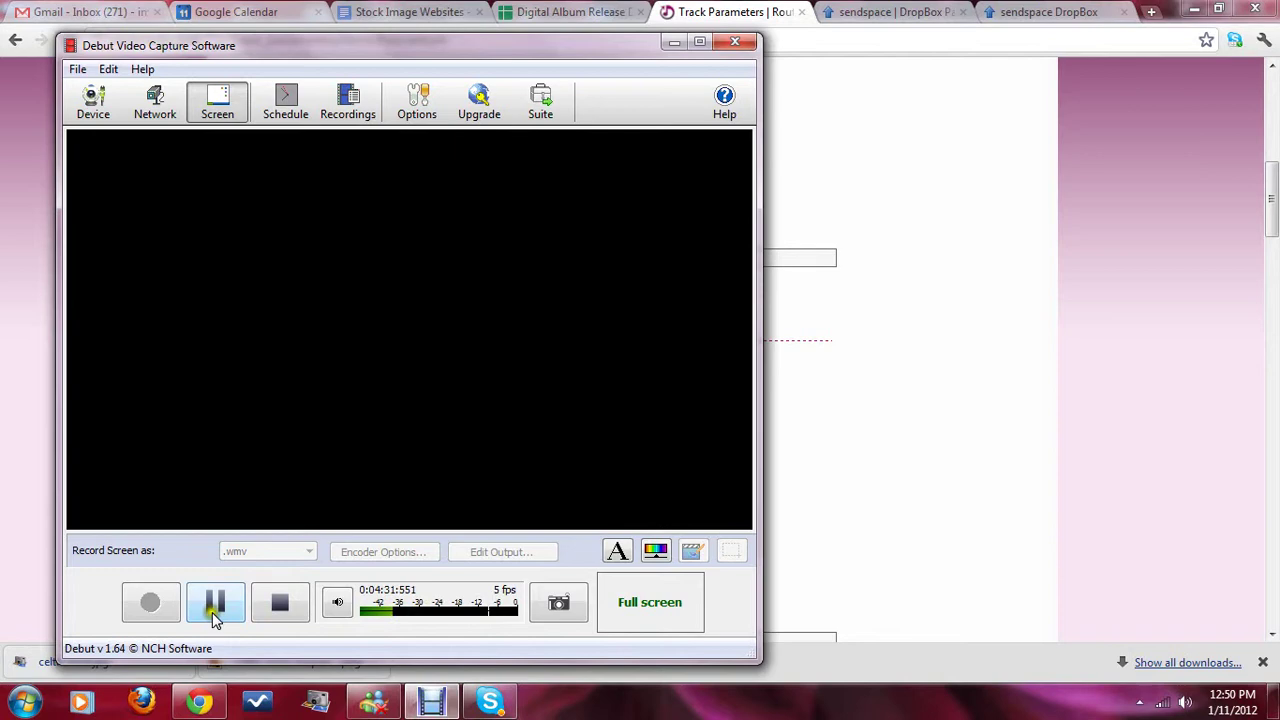
click(150, 602)
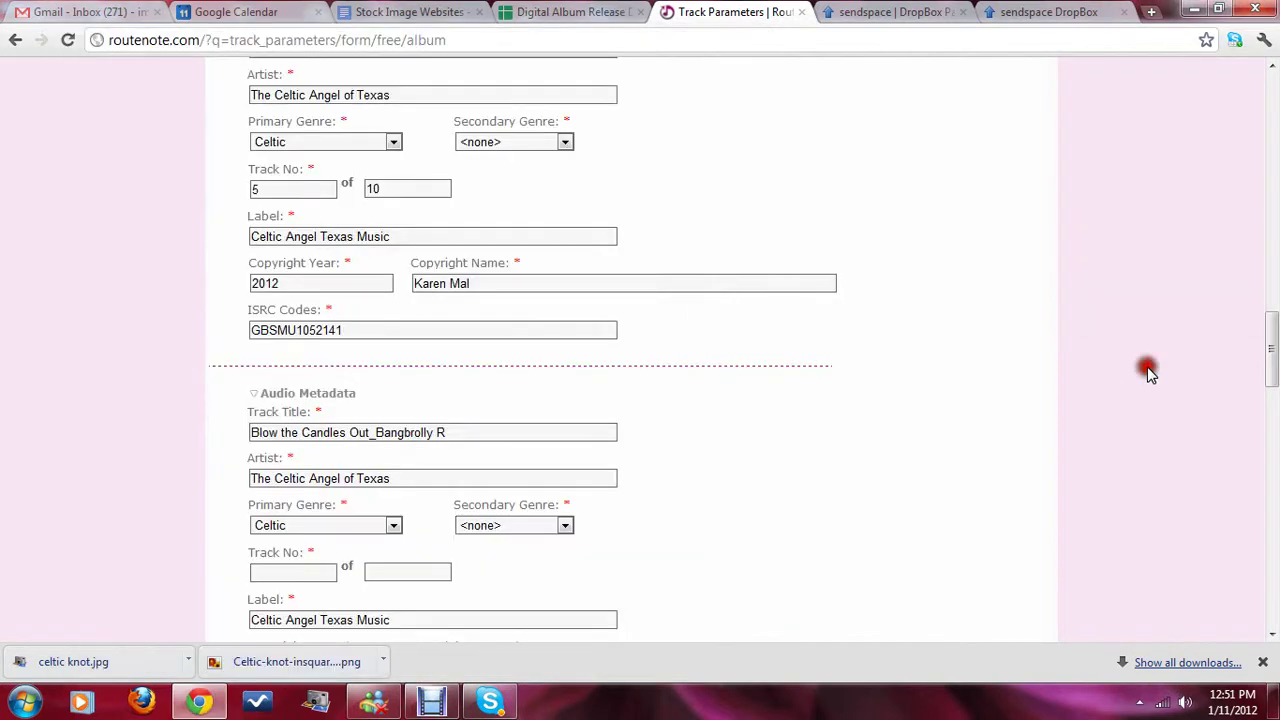
click(376, 435)
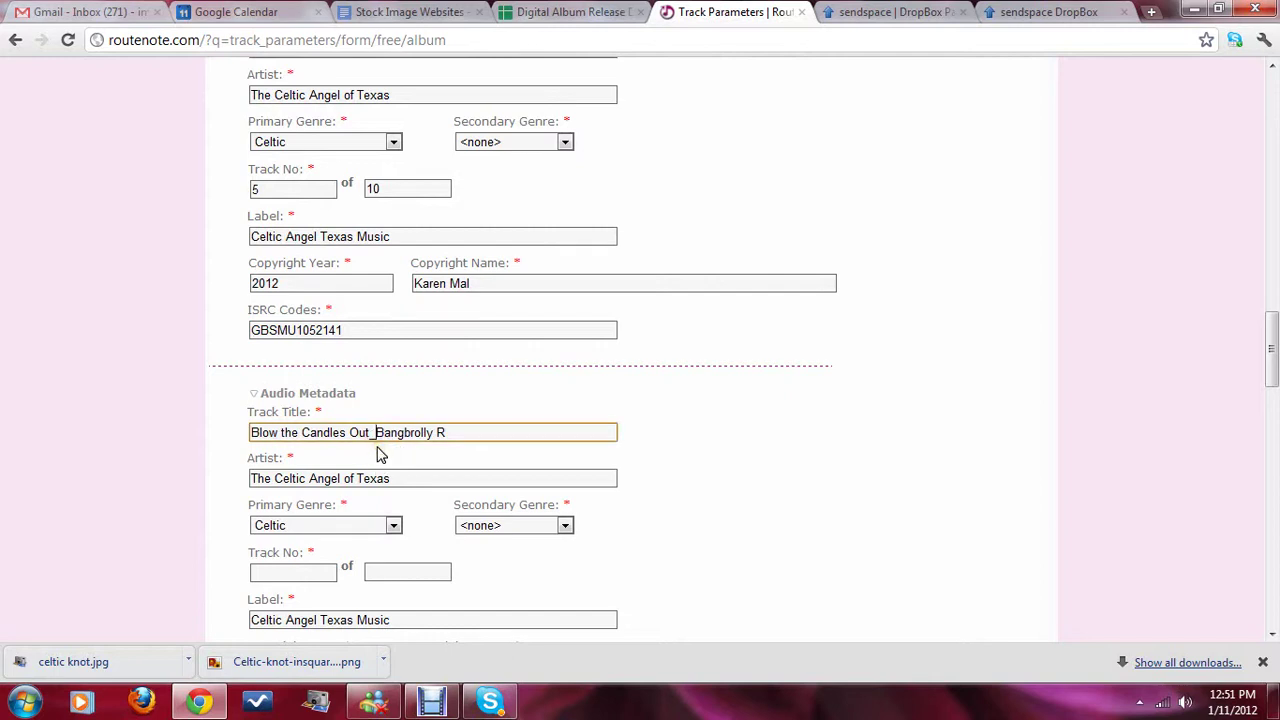
key(BackSpace)
click(478, 433)
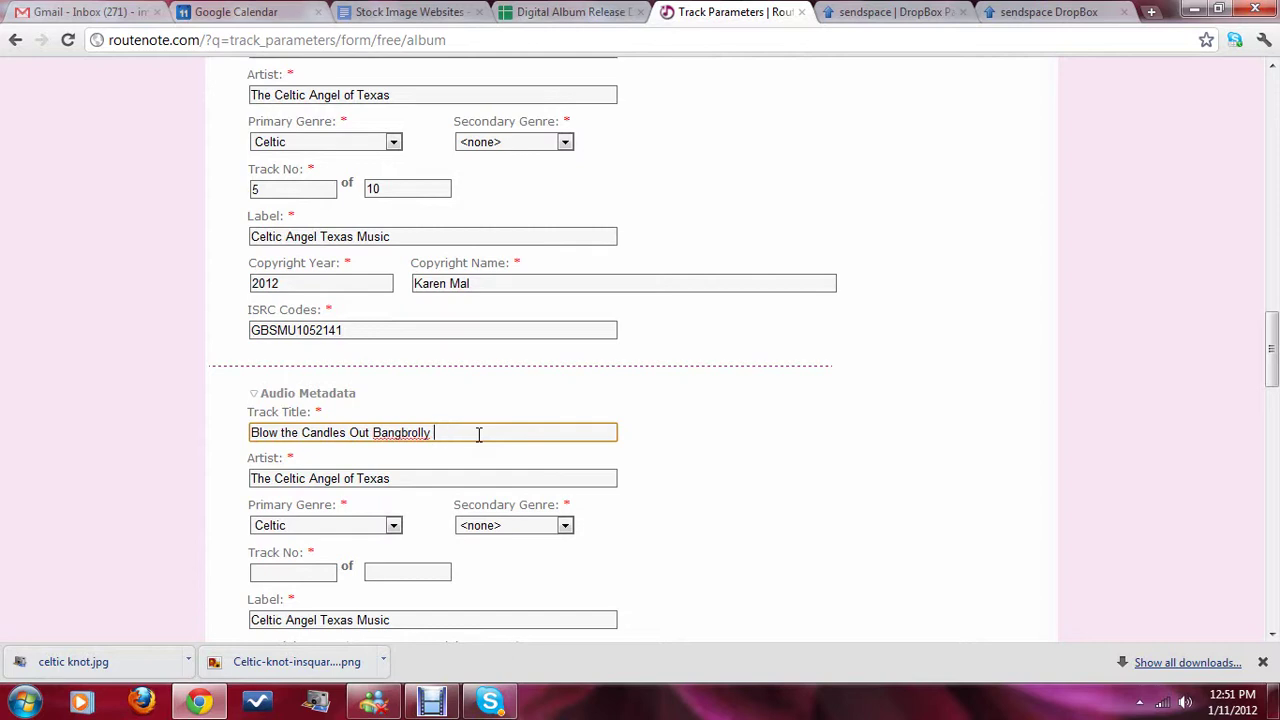
key(BackSpace)
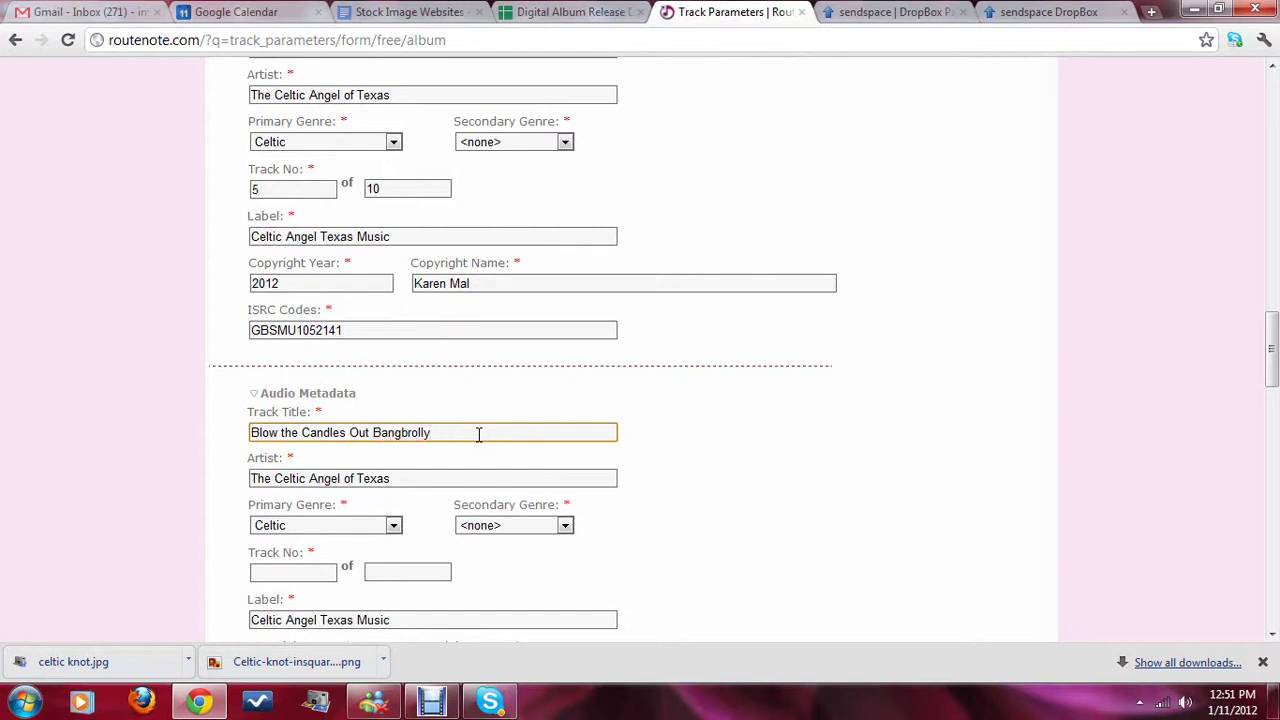
click(438, 706)
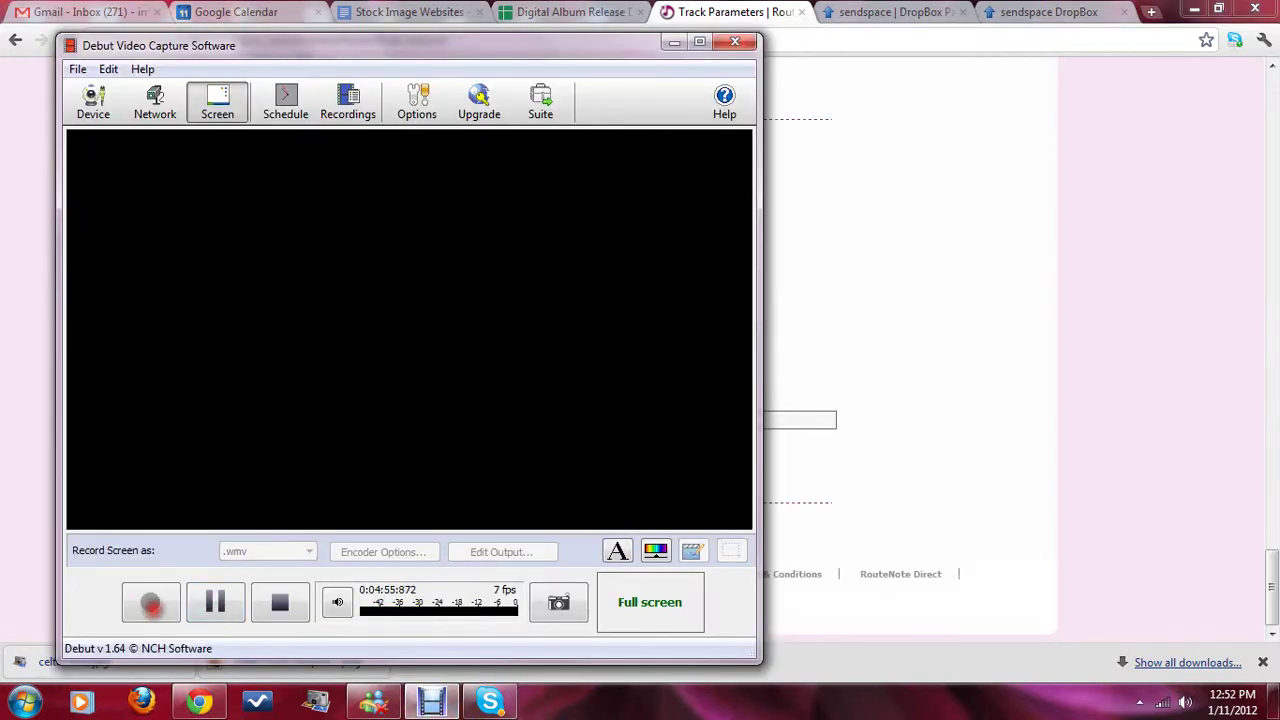
Save the metadata for all ten tracks, with The Last Rose numbered 10 of 10
click(1013, 417)
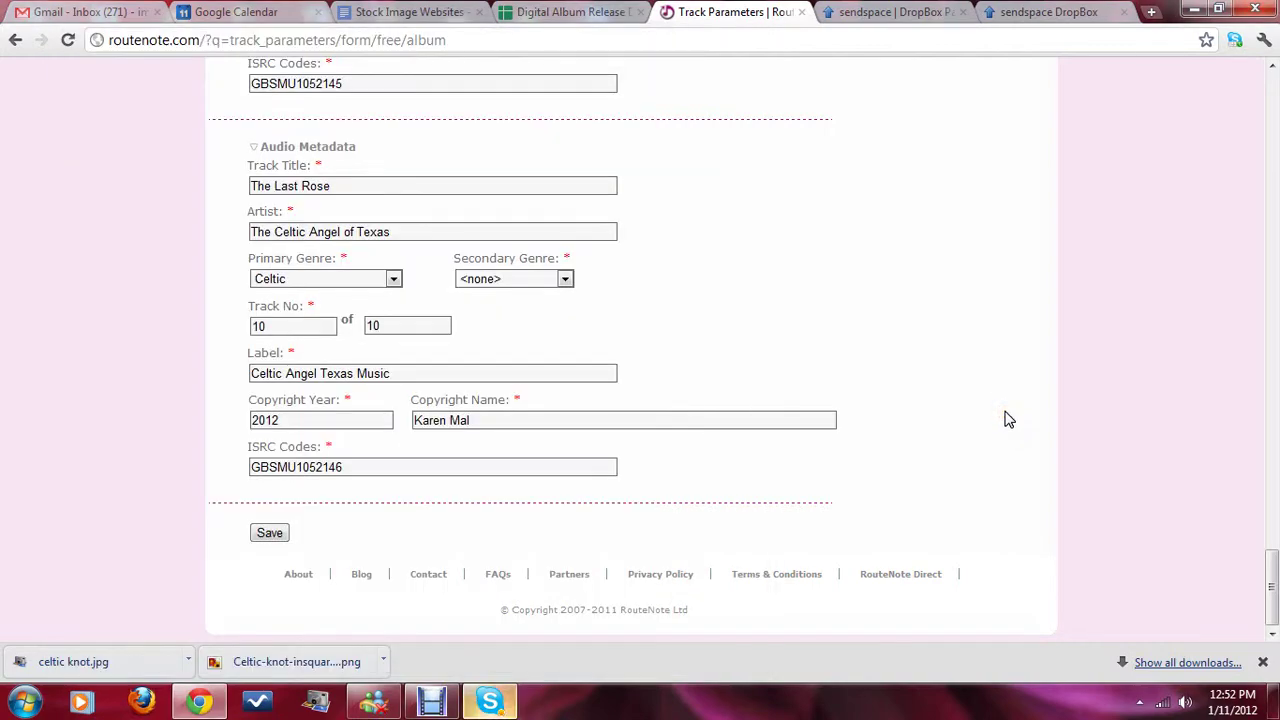
scroll(1008, 419, up, 11)
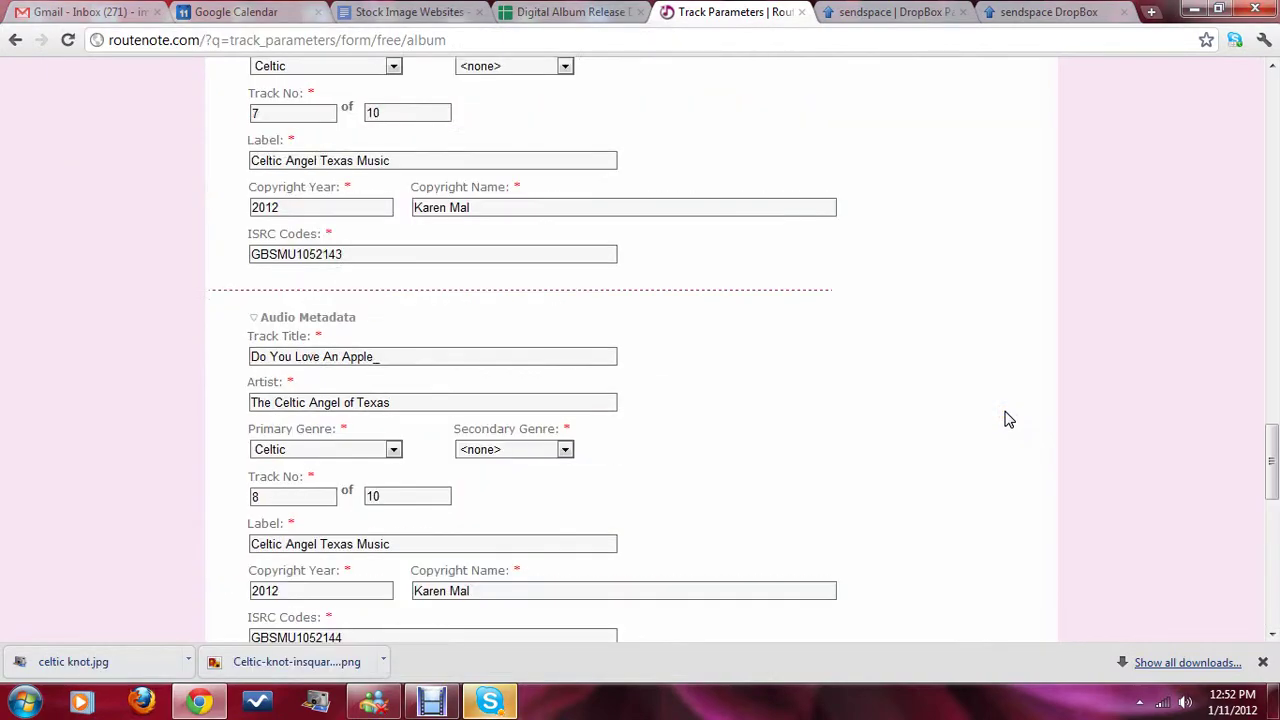
scroll(1008, 419, up, 6)
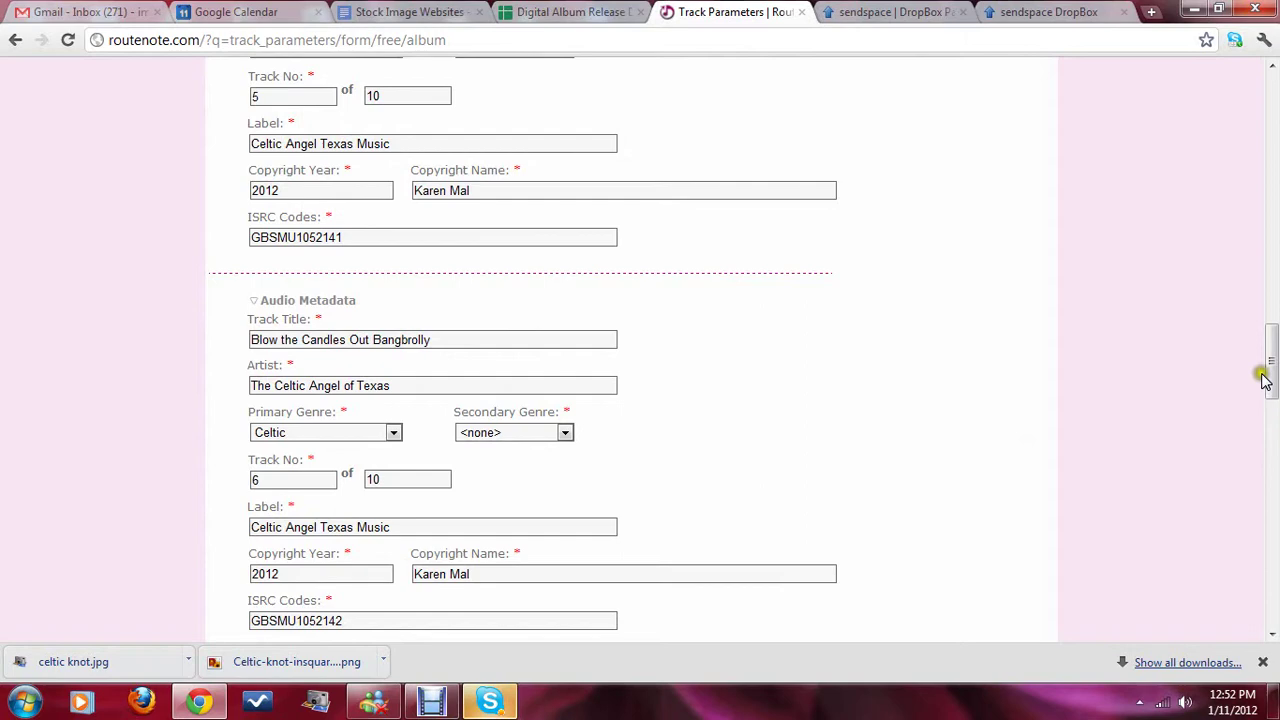
drag(1266, 372, 1272, 620)
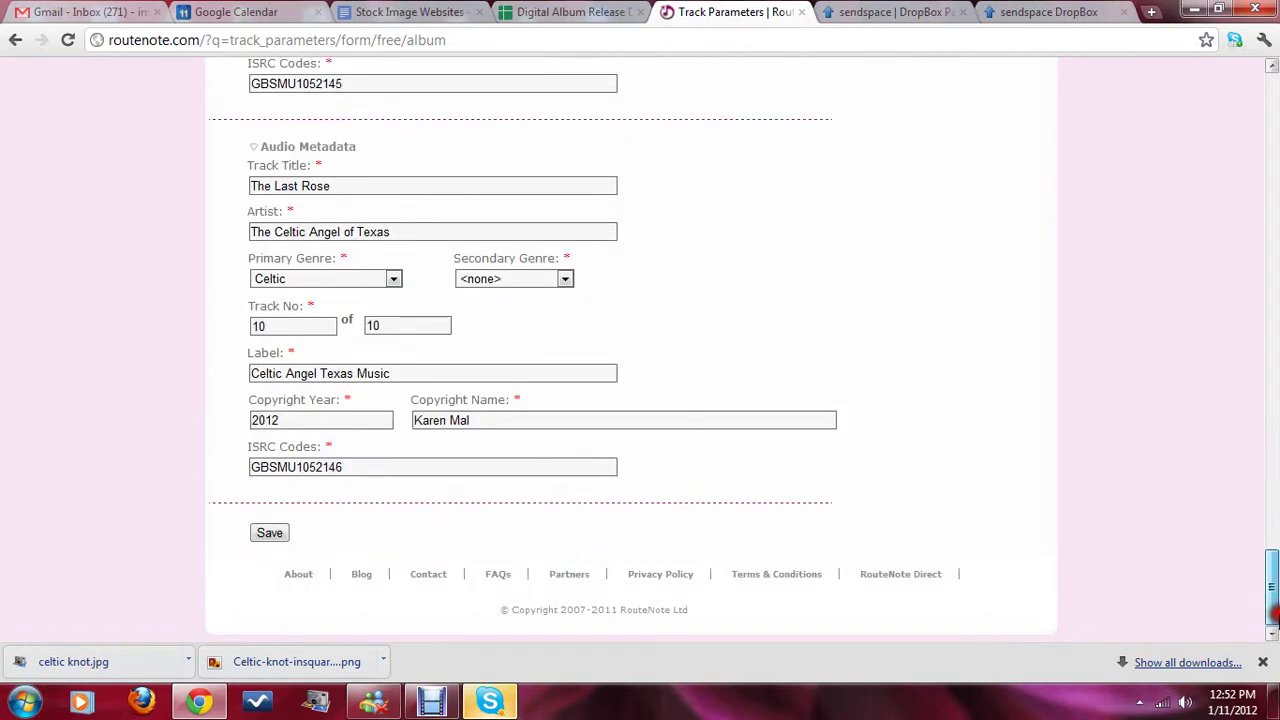
click(268, 533)
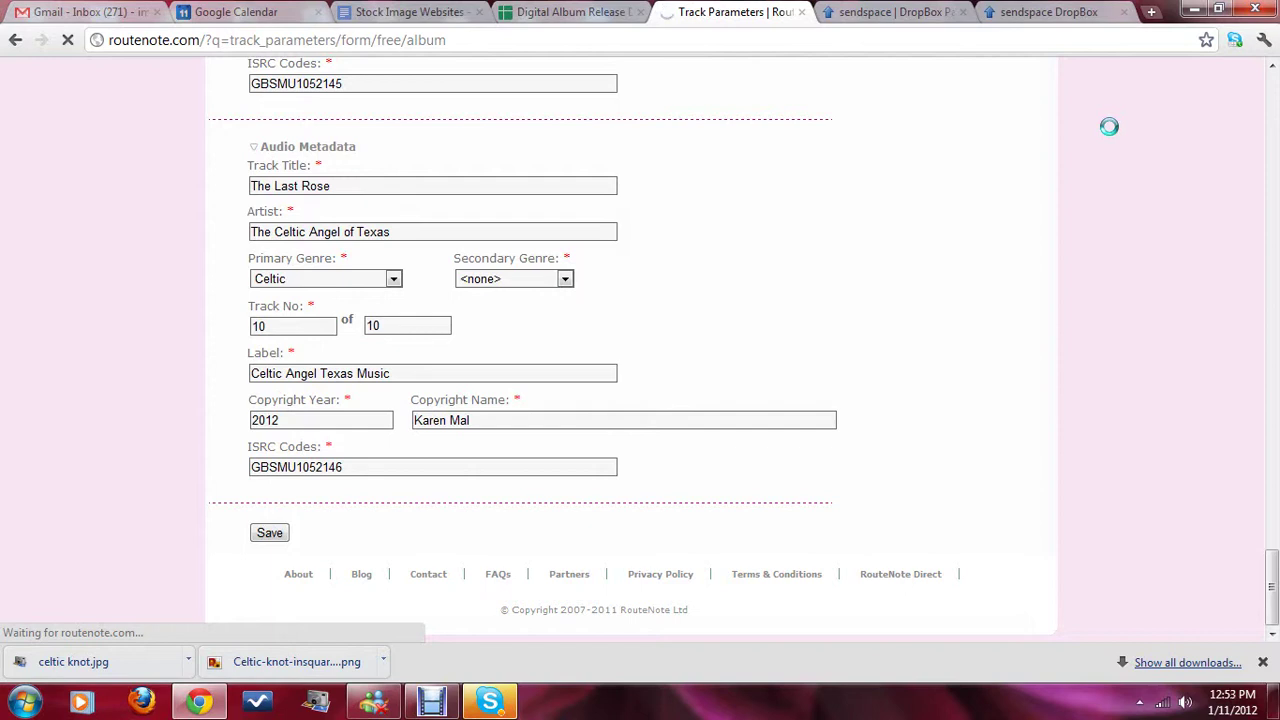
Accept the Artist and Label Agreement with 'Yes, I agree.' and finalise the album upload
click(432, 700)
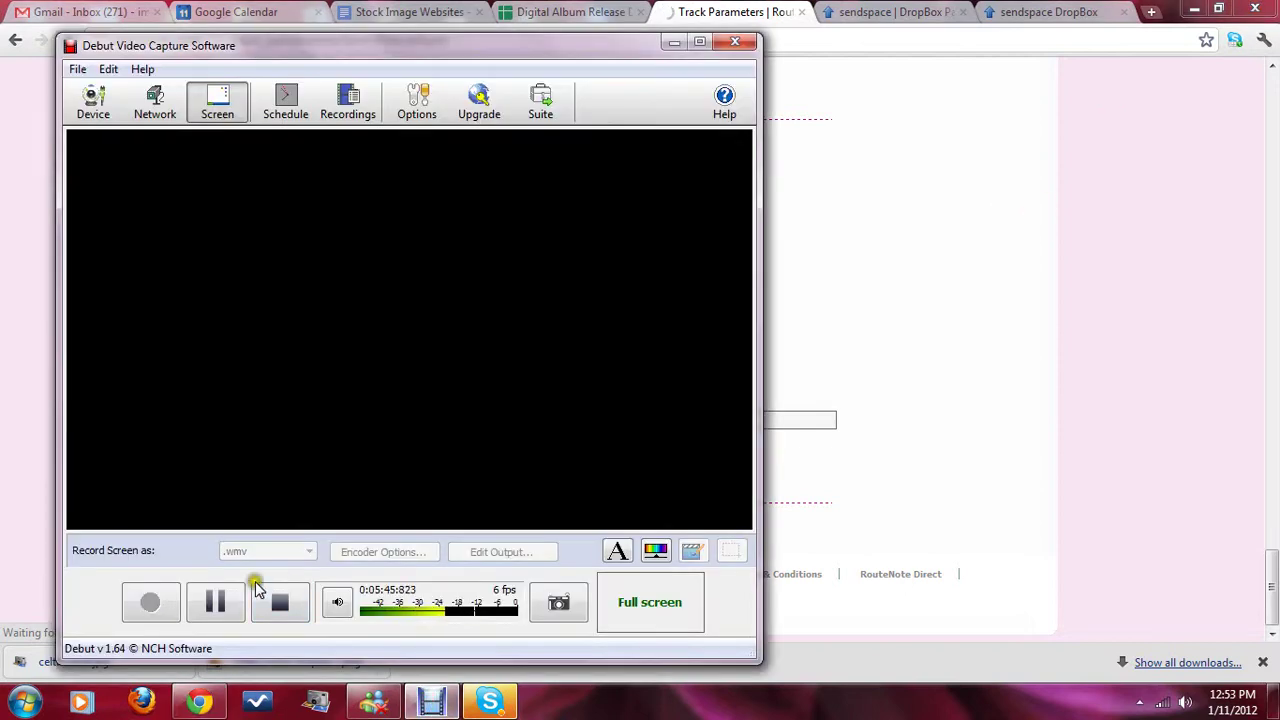
click(198, 703)
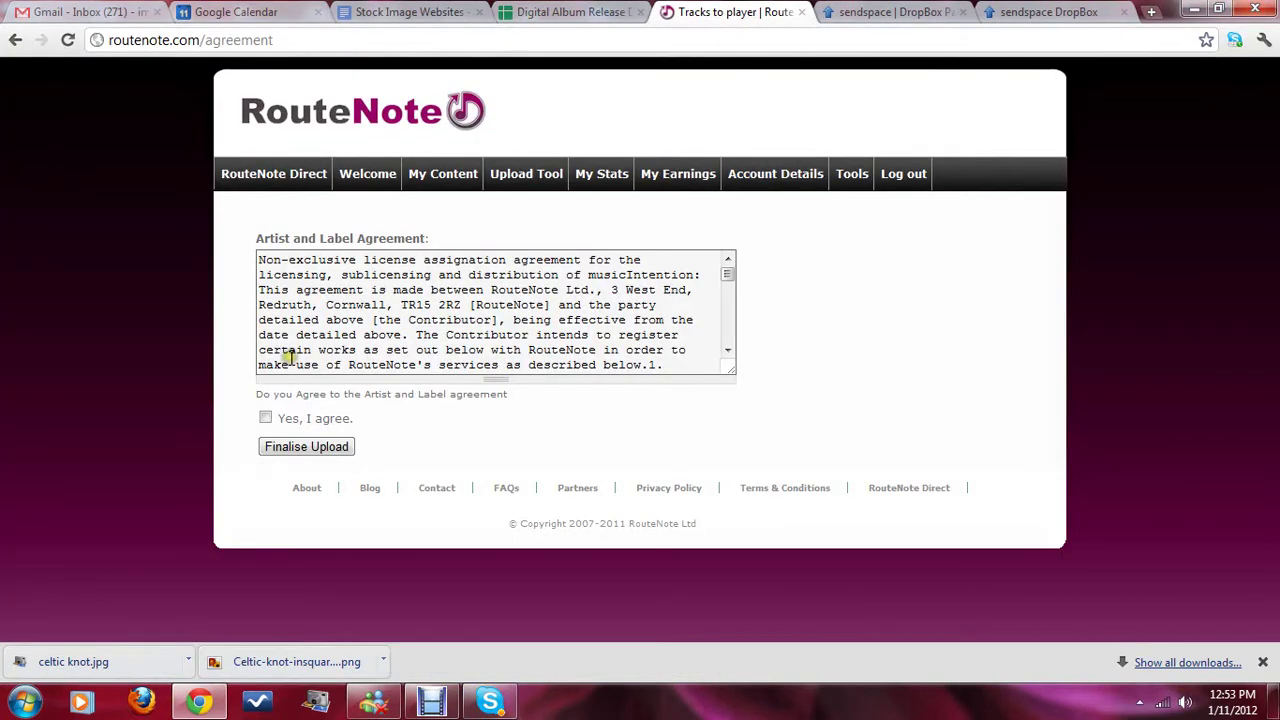
click(266, 417)
click(291, 450)
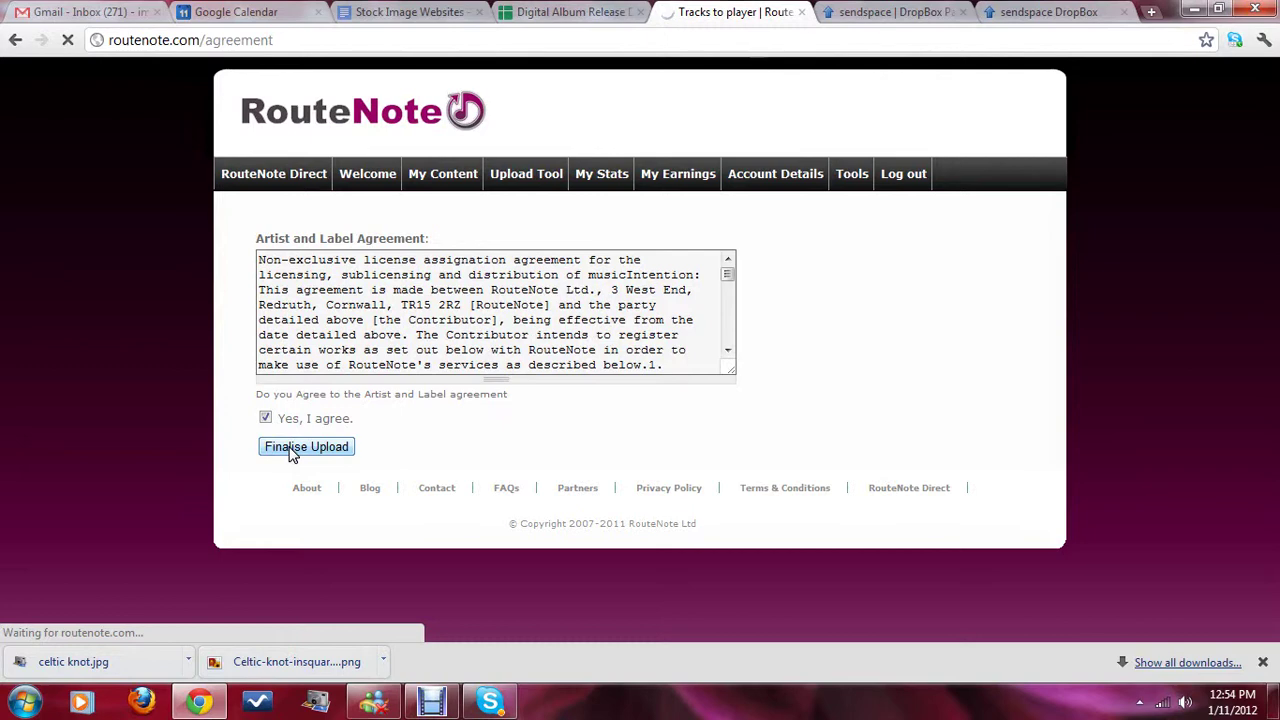
In the spreadsheet, enter 1/11/2012 in M3 as The Celtic Angel of Texas Sings' upload date
click(557, 12)
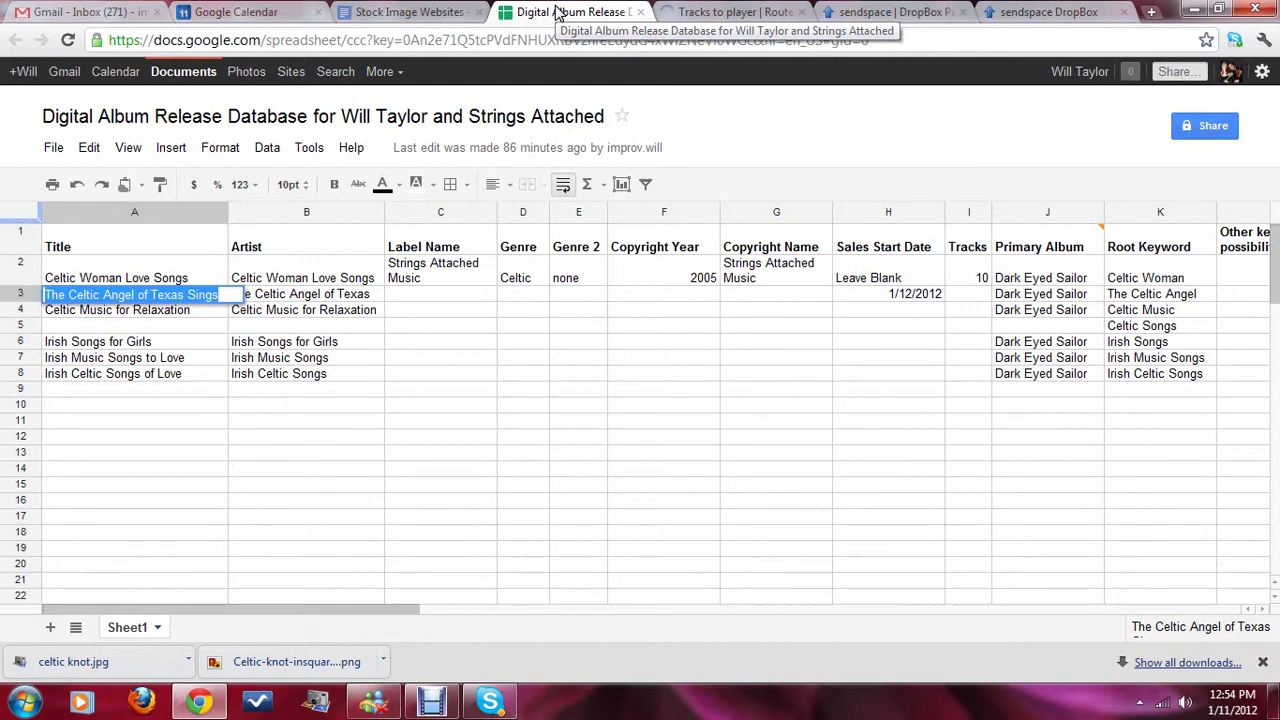
click(310, 294)
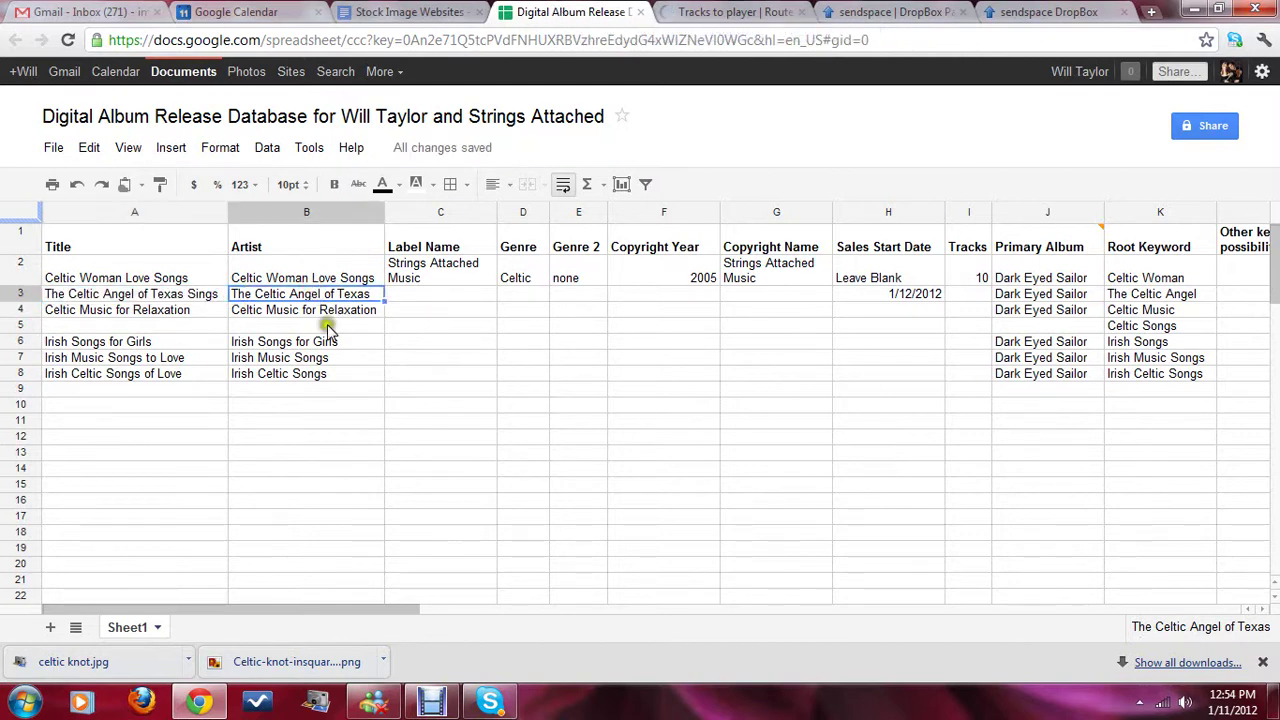
click(443, 612)
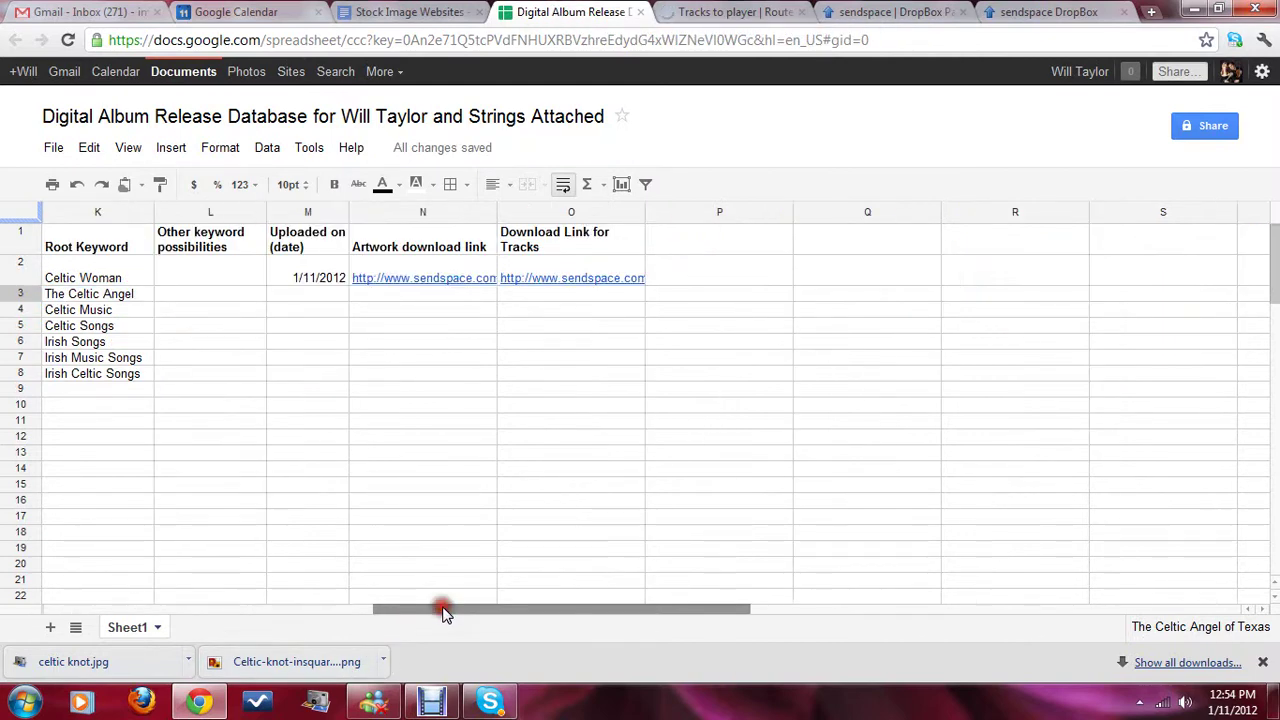
click(300, 294)
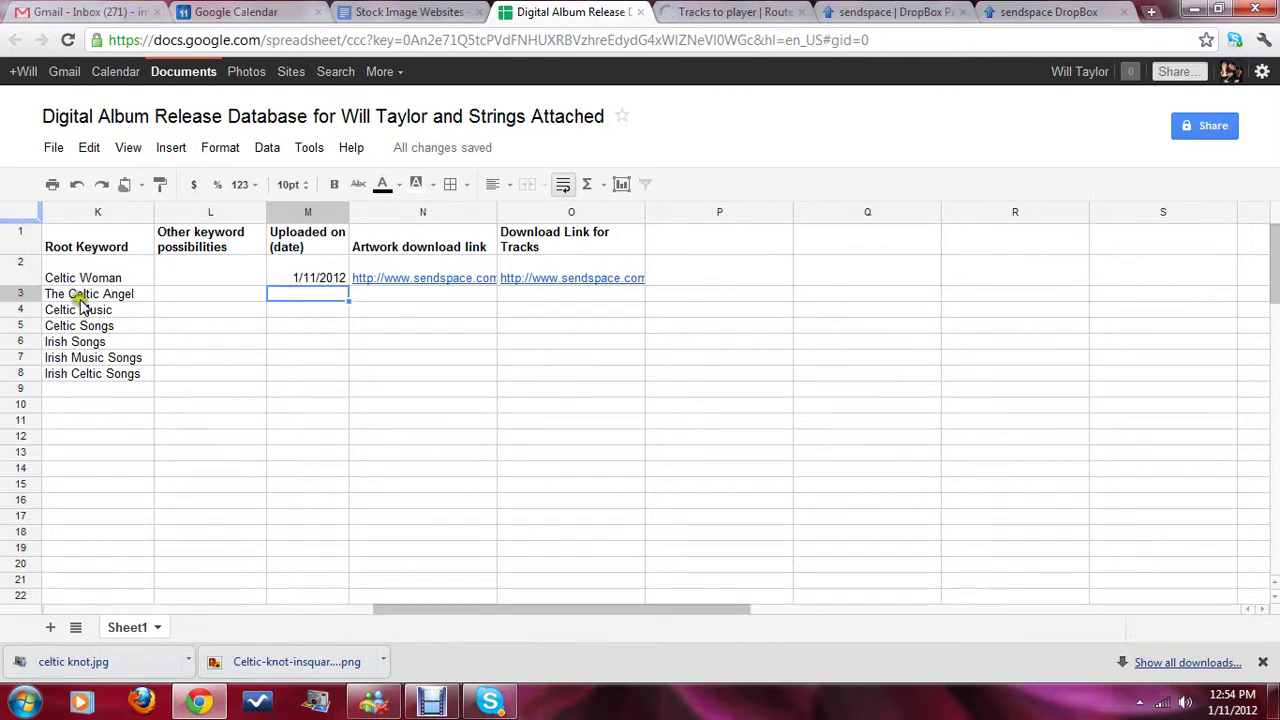
drag(406, 608, 440, 603)
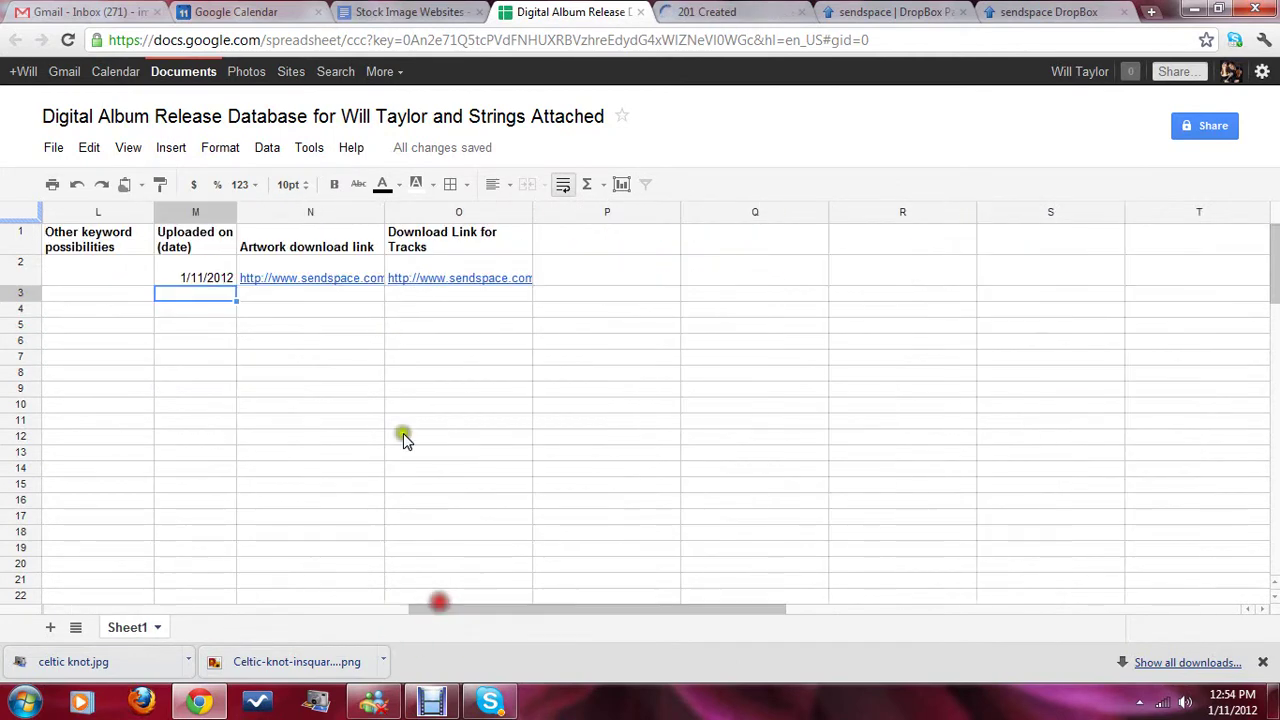
click(183, 278)
click(214, 297)
text(1/1)
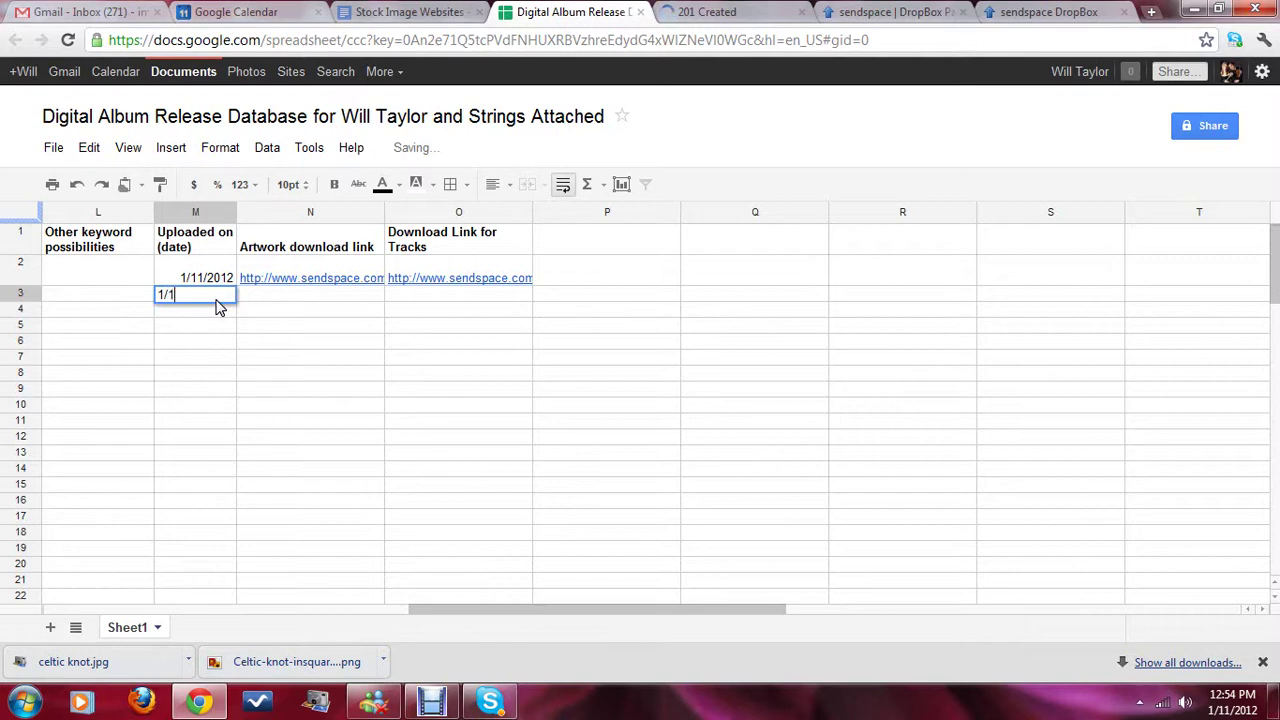
text(1/2012)
key(Tab)
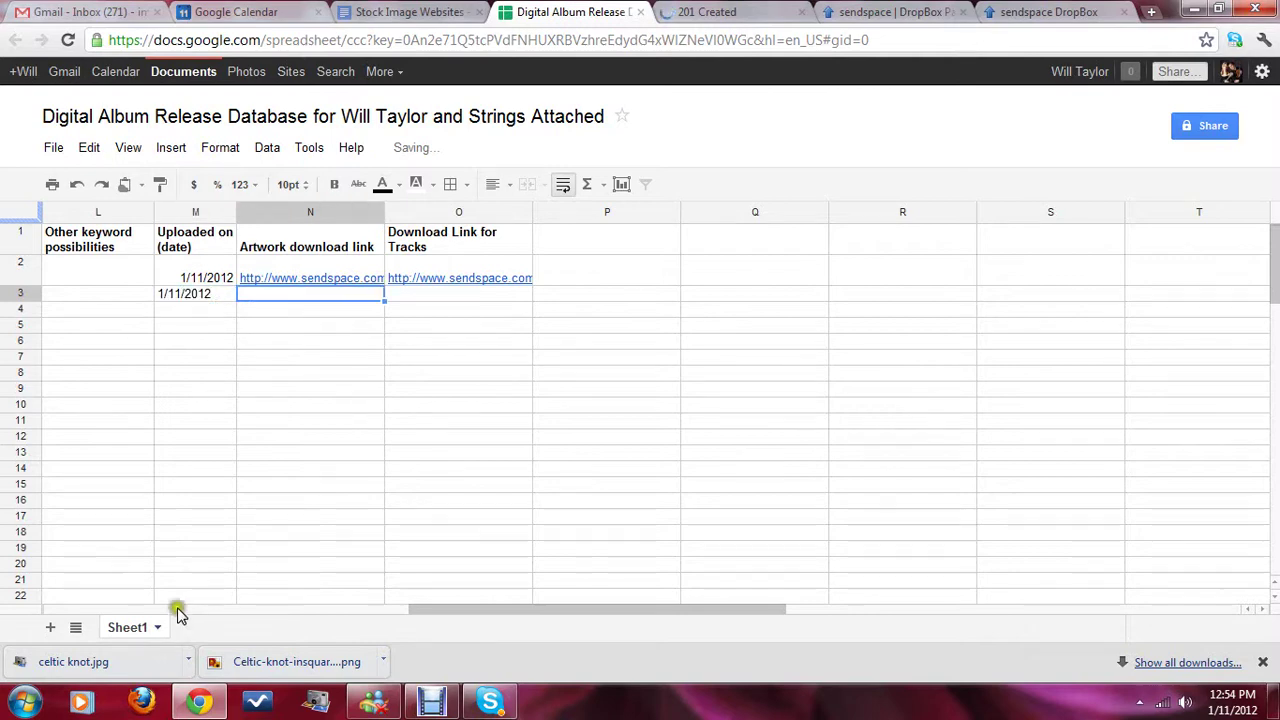
drag(428, 610, 63, 612)
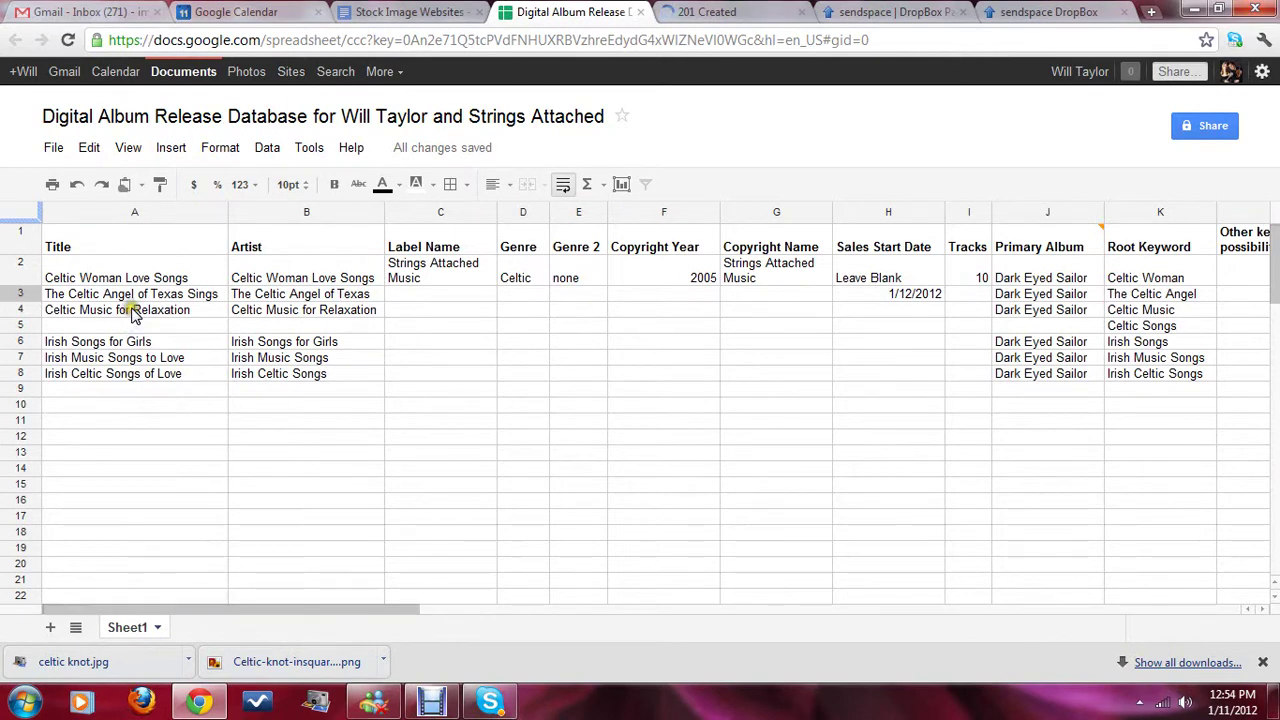
click(714, 14)
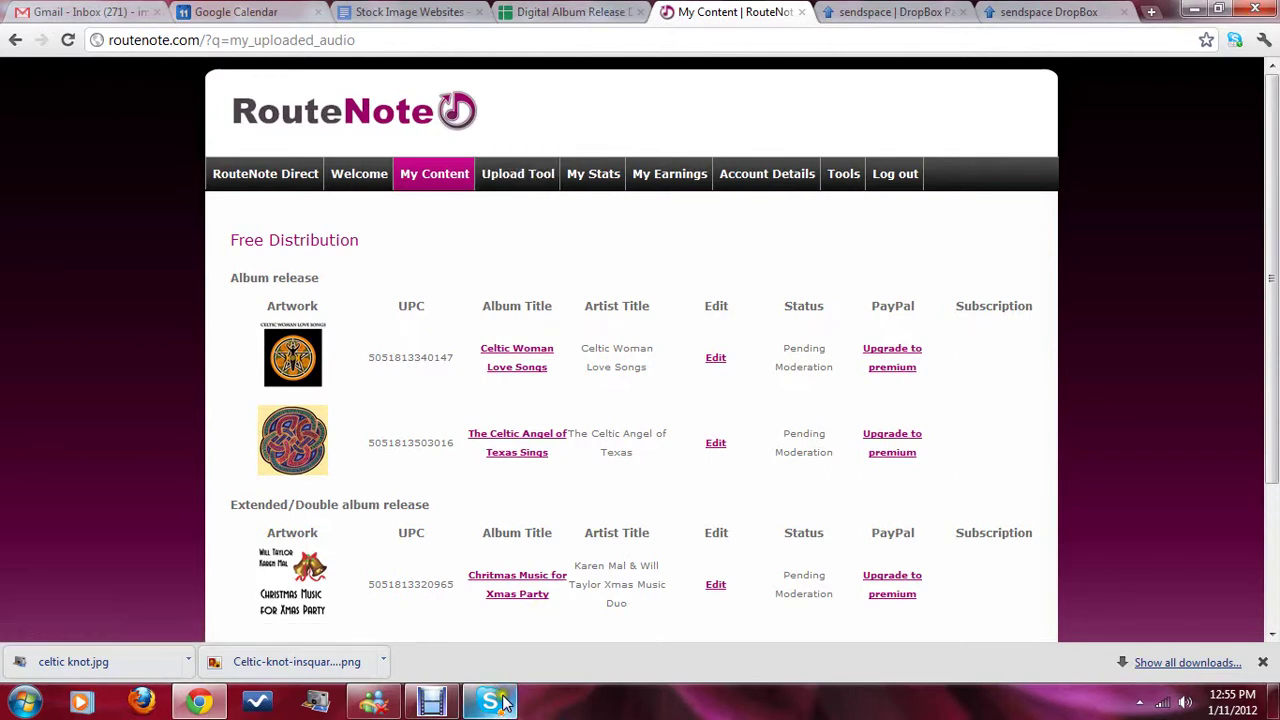
mouse_move(503, 704)
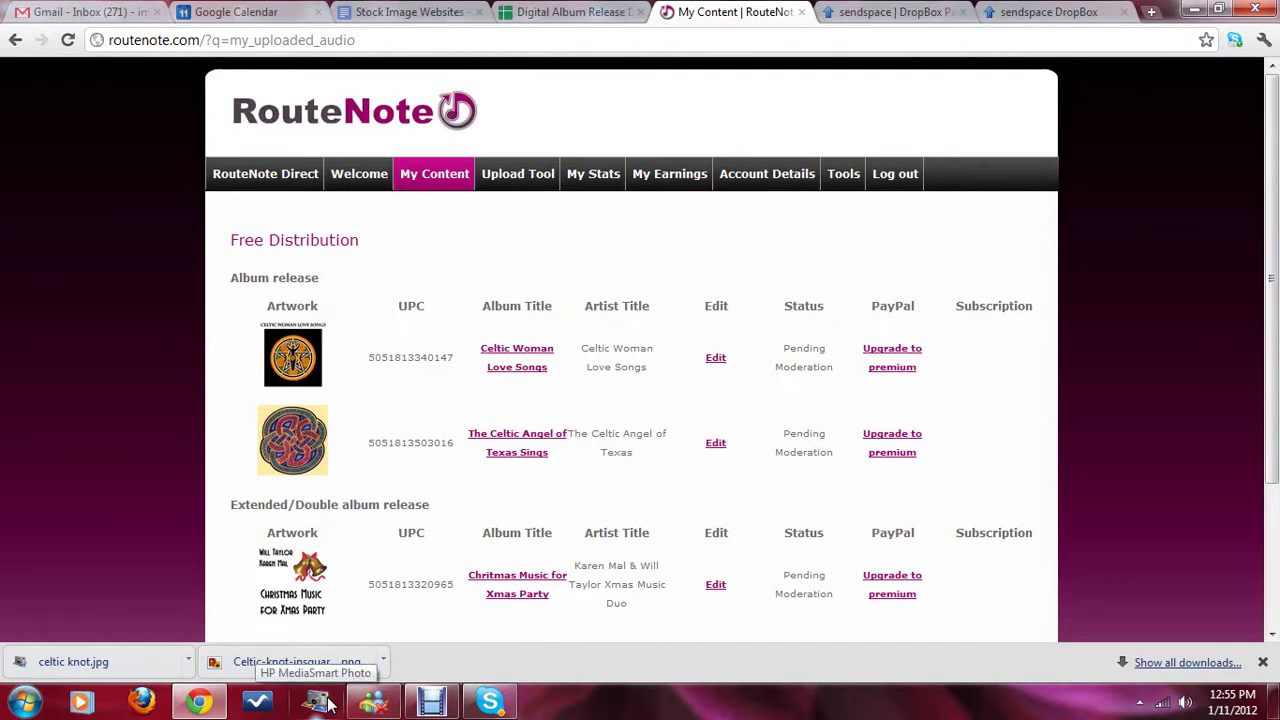
mouse_move(396, 698)
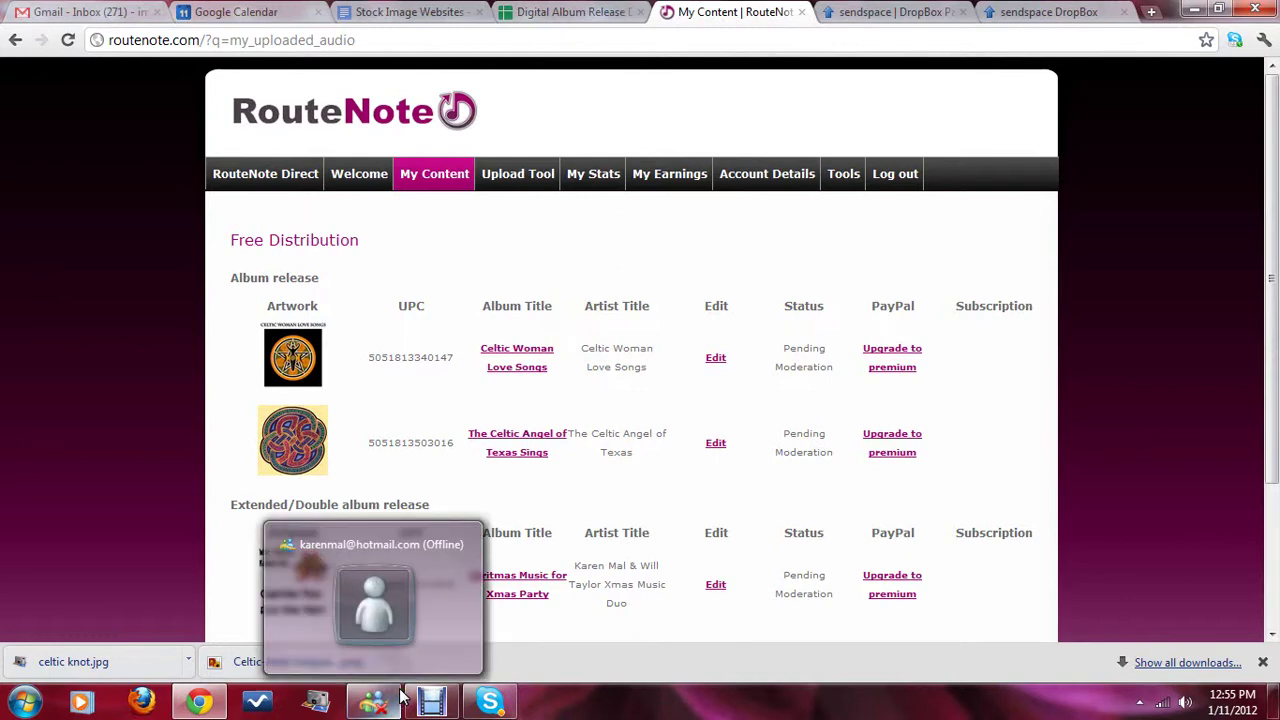